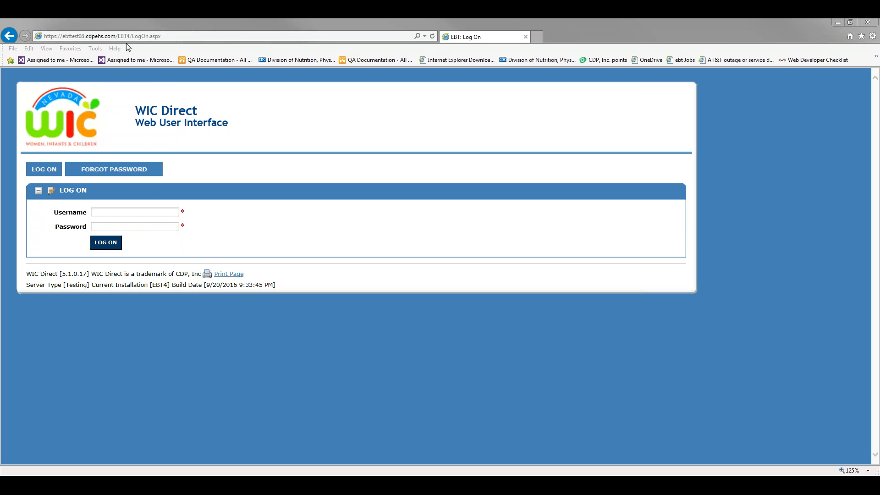
Log on with the QA test account's username and password, correcting a password typo.
{"action": "left_click", "coordinate": [151, 211]}
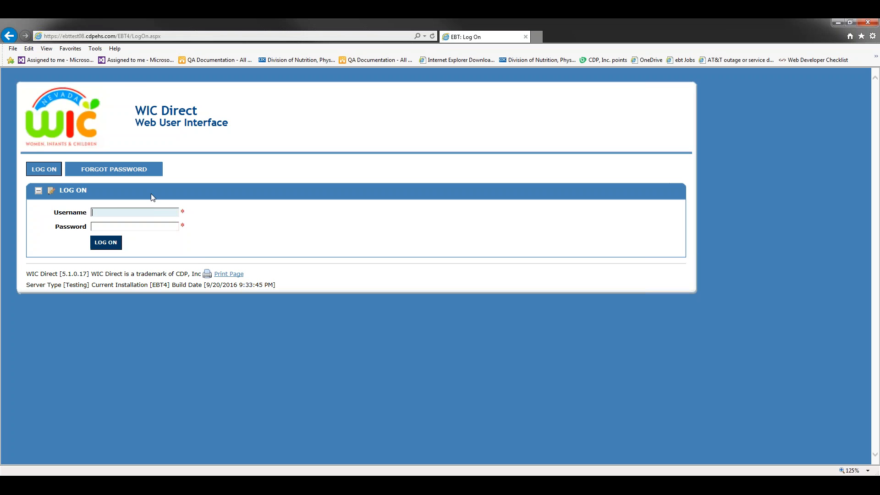
{"action": "type", "text": "ebtqa1"}
{"action": "key", "text": "Tab"}
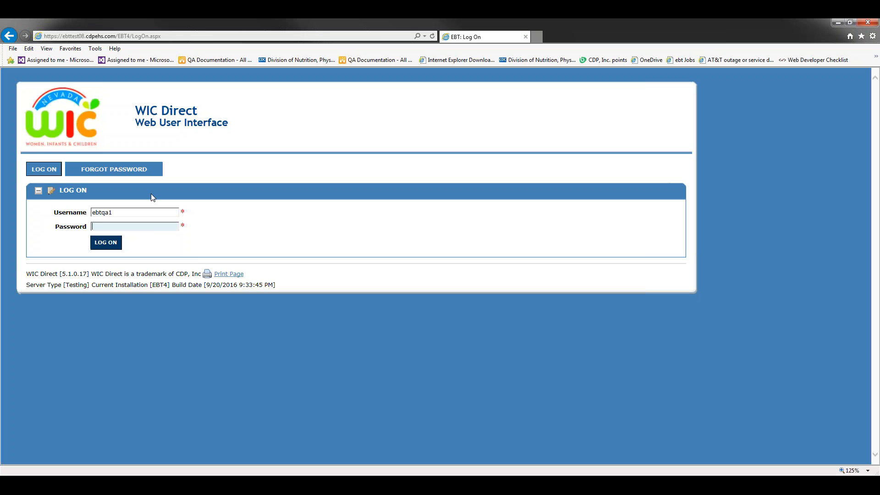
{"action": "type", "text": "•••••"}
{"action": "key", "text": "BackSpace"}
{"action": "key", "text": "BackSpace"}
{"action": "key", "text": "BackSpace"}
{"action": "key", "text": "BackSpace"}
{"action": "key", "text": "BackSpace"}
{"action": "key", "text": "BackSpace"}
{"action": "type", "text": "•••••••••••"}
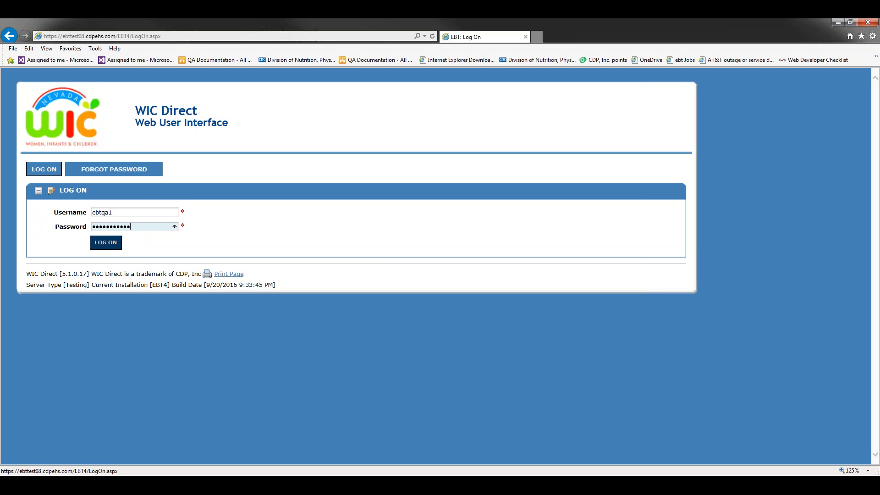
{"action": "left_click", "coordinate": [106, 242]}
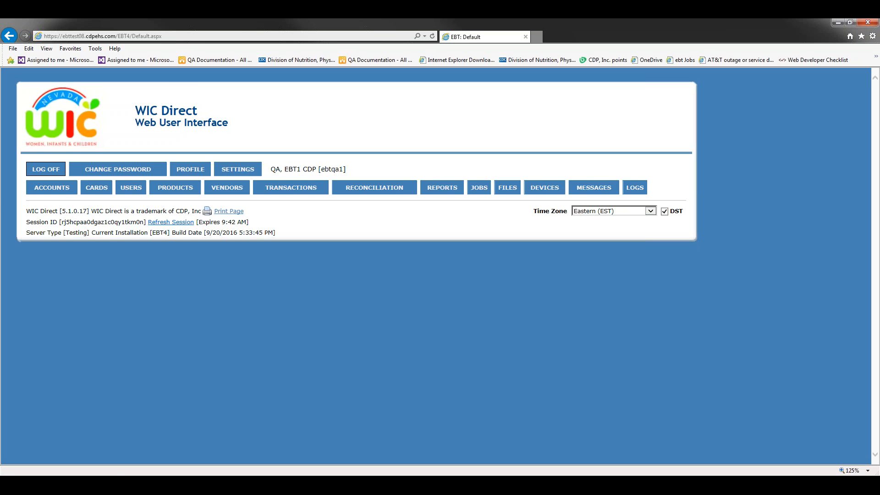
Search the Accounts list for Household Number 158.
{"action": "left_click", "coordinate": [54, 192]}
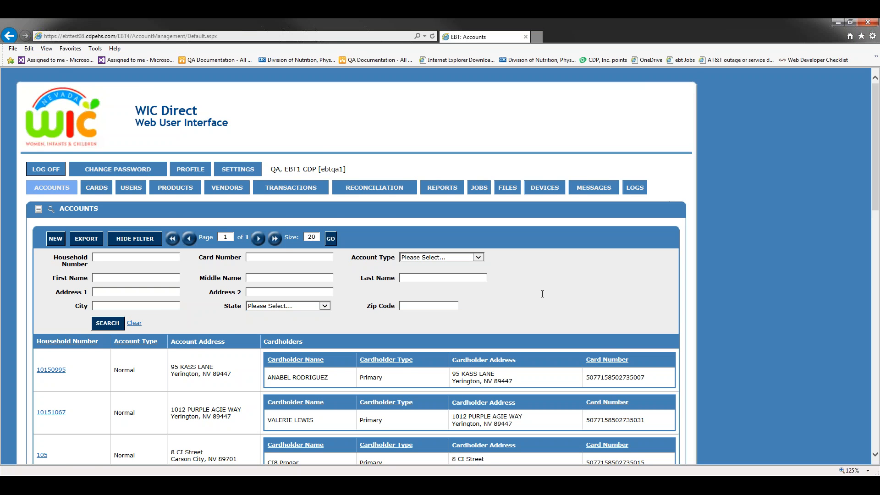
{"action": "scroll", "coordinate": [542, 294], "scroll_direction": "down", "scroll_amount": 8}
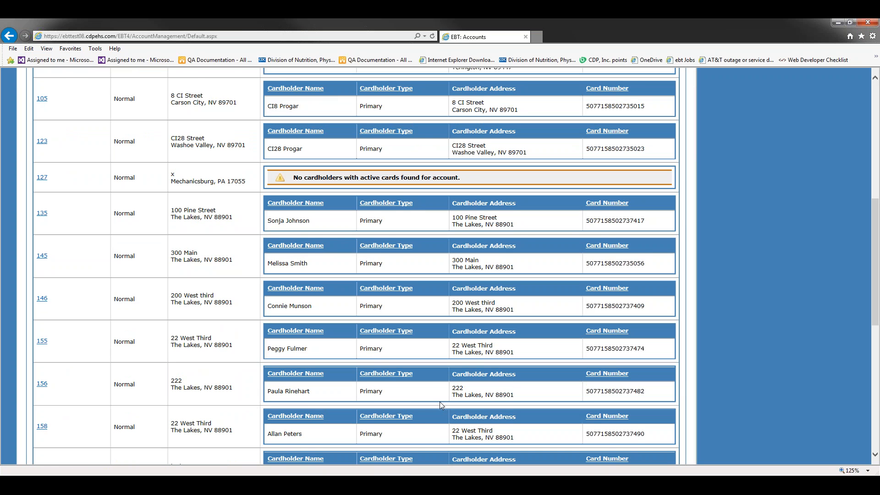
{"action": "scroll", "coordinate": [436, 395], "scroll_direction": "up", "scroll_amount": 7}
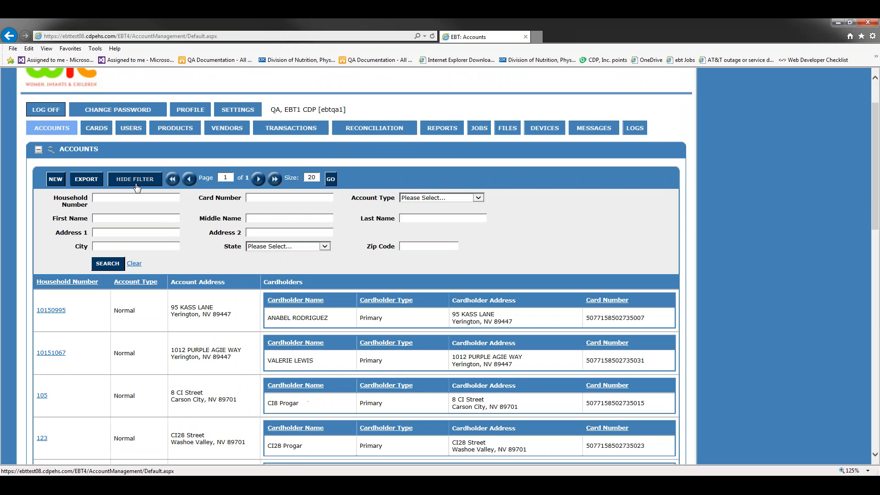
{"action": "left_click", "coordinate": [136, 198]}
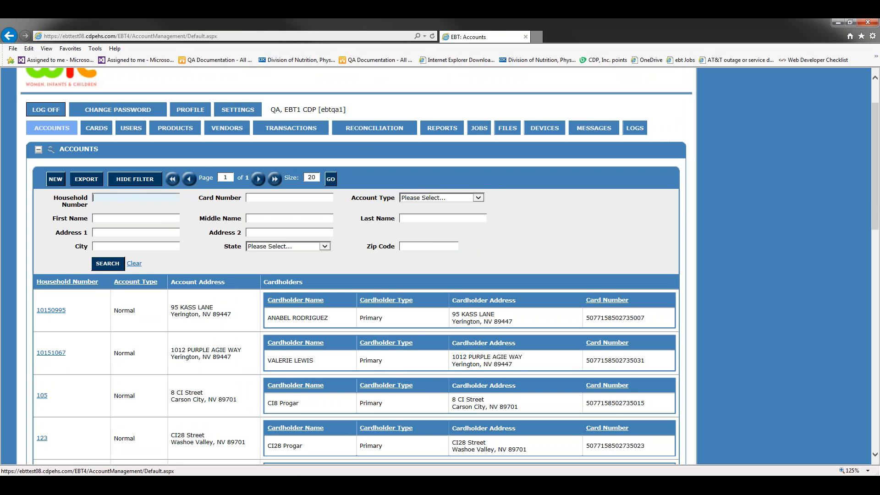
{"action": "type", "text": "158"}
{"action": "key", "text": "Return"}
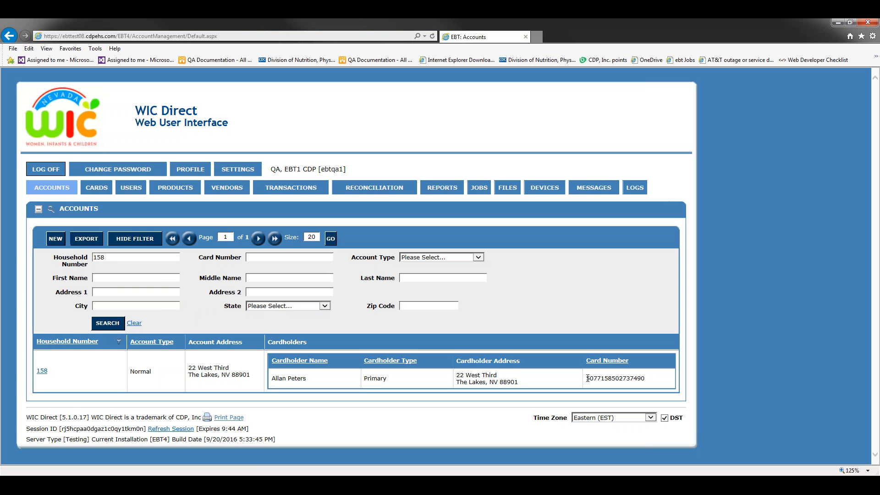
Select the primary cardholder's card number in the search result.
{"action": "left_click_drag", "start_coordinate": [590, 379], "coordinate": [654, 380]}
{"action": "left_click", "coordinate": [654, 380]}
{"action": "double_click", "coordinate": [645, 377]}
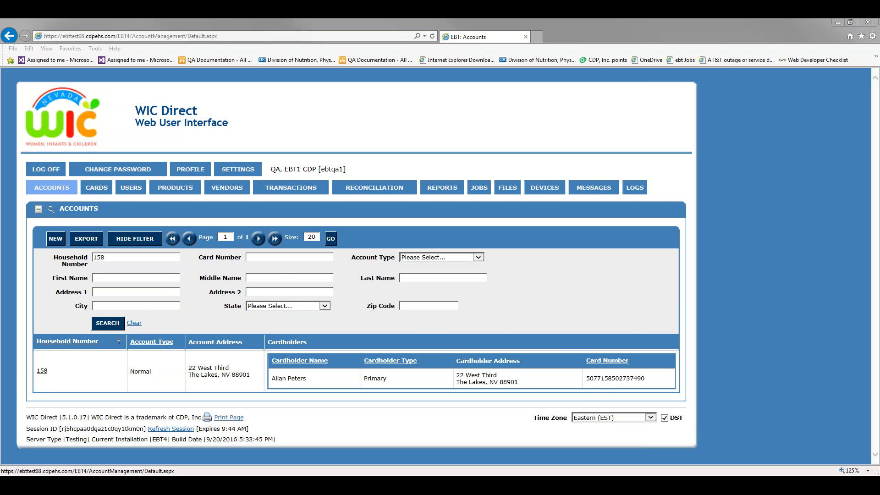
Open household 158's Account Details and scroll through its February 2017 benefit lines.
{"action": "left_click", "coordinate": [42, 373]}
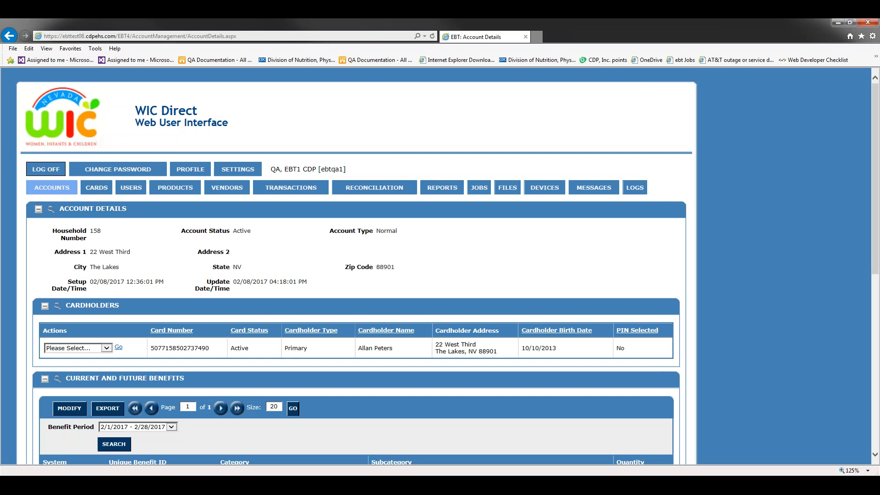
{"action": "scroll", "coordinate": [123, 211], "scroll_direction": "down", "scroll_amount": 4}
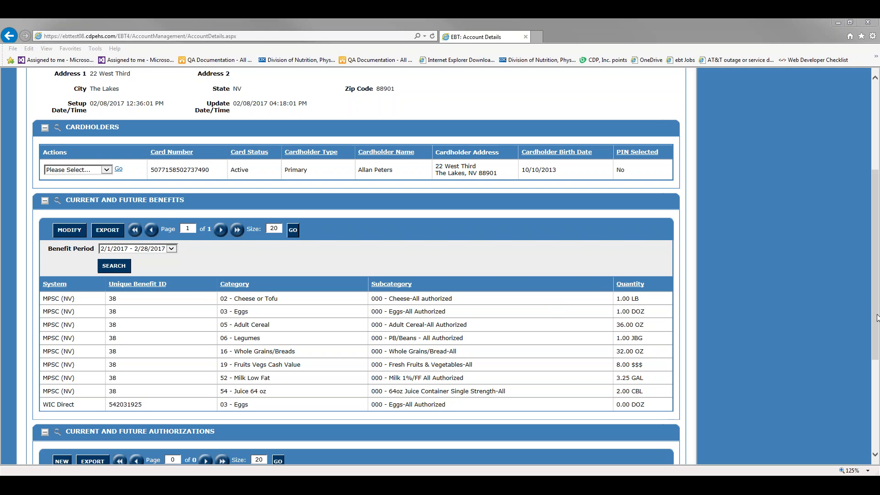
{"action": "left_click_drag", "start_coordinate": [877, 318], "coordinate": [877, 223]}
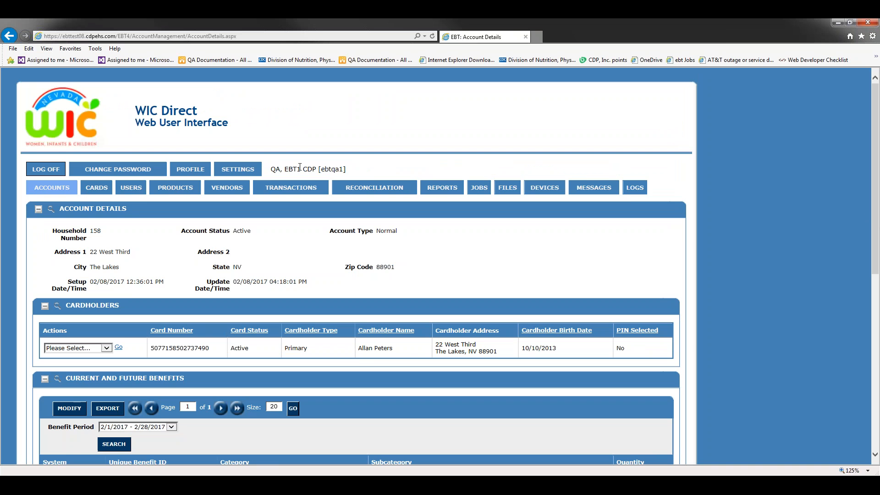
{"action": "left_click", "coordinate": [190, 188]}
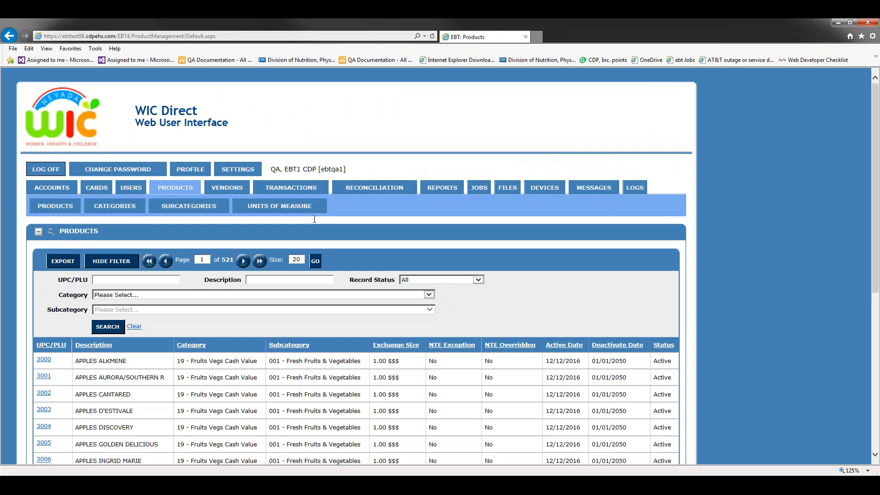
{"action": "left_click", "coordinate": [429, 295]}
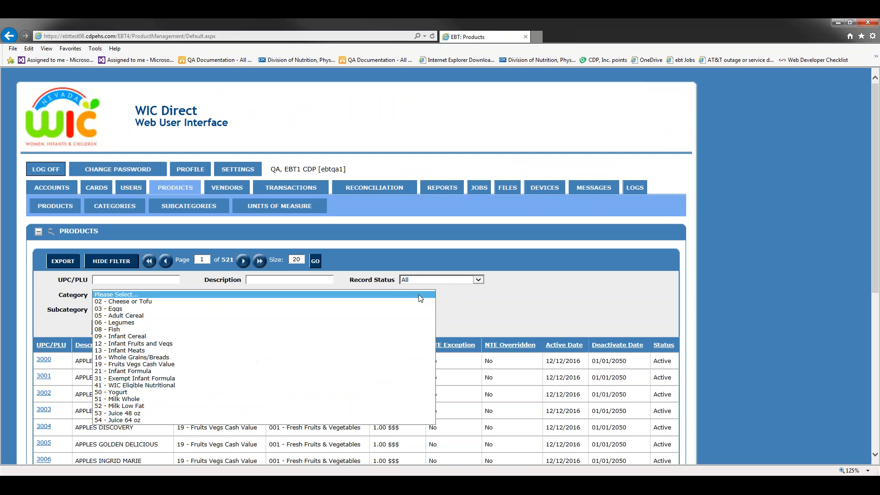
{"action": "left_click", "coordinate": [115, 302]}
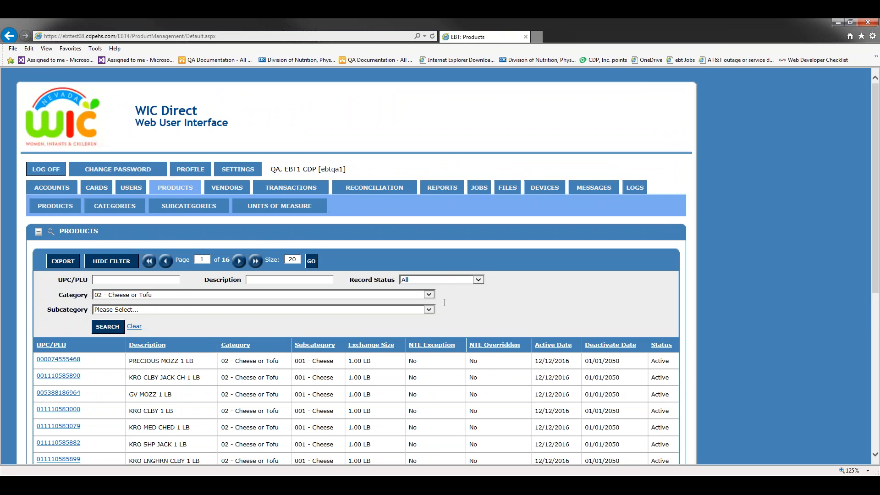
{"action": "scroll", "coordinate": [443, 274], "scroll_direction": "down", "scroll_amount": 1}
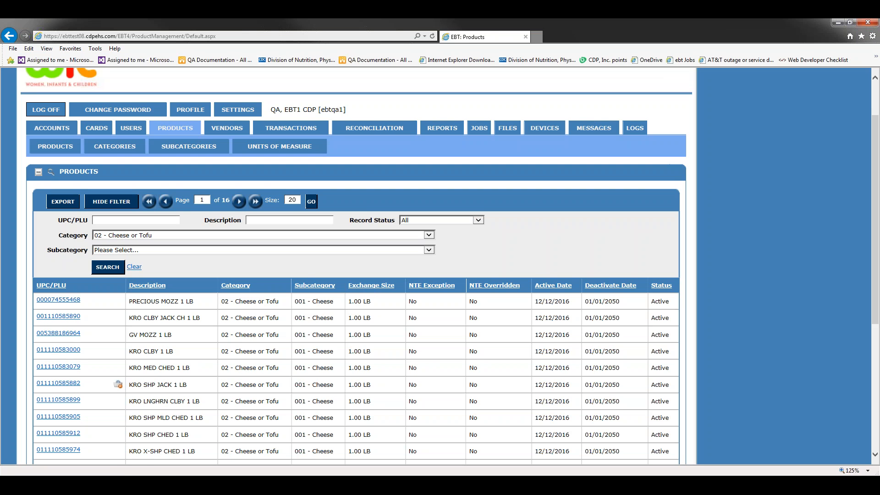
{"action": "left_click", "coordinate": [115, 382]}
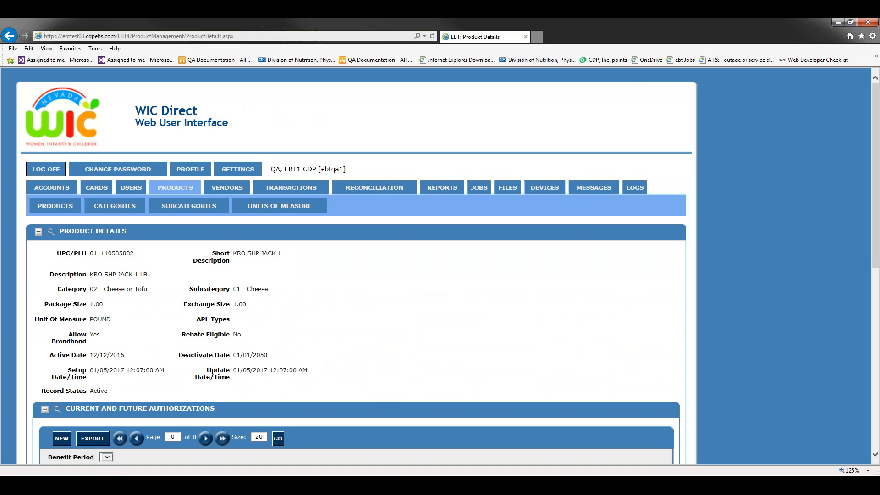
{"action": "left_click_drag", "start_coordinate": [131, 253], "coordinate": [91, 253]}
{"action": "key", "text": "alt+Tab"}
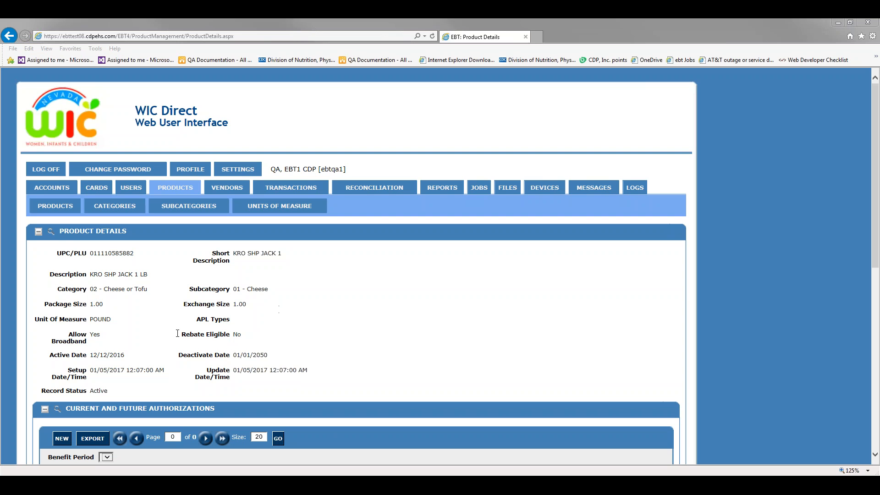
{"action": "triple_click", "coordinate": [62, 336]}
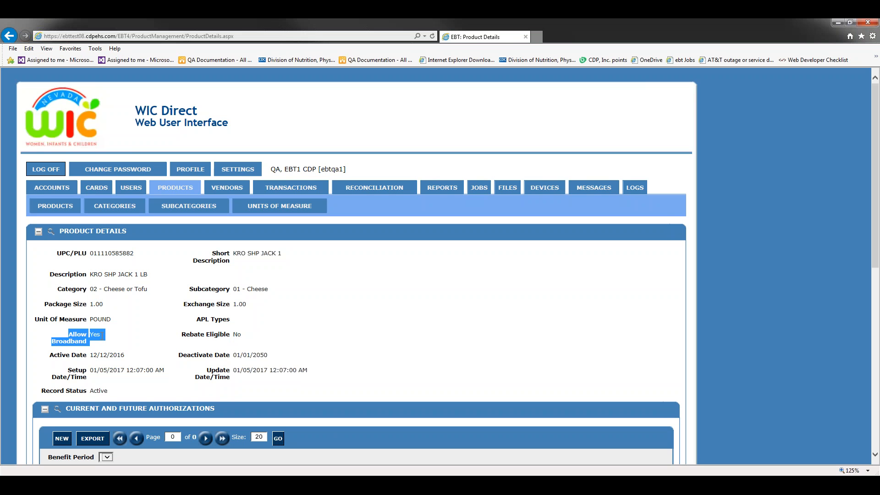
{"action": "left_click", "coordinate": [464, 344]}
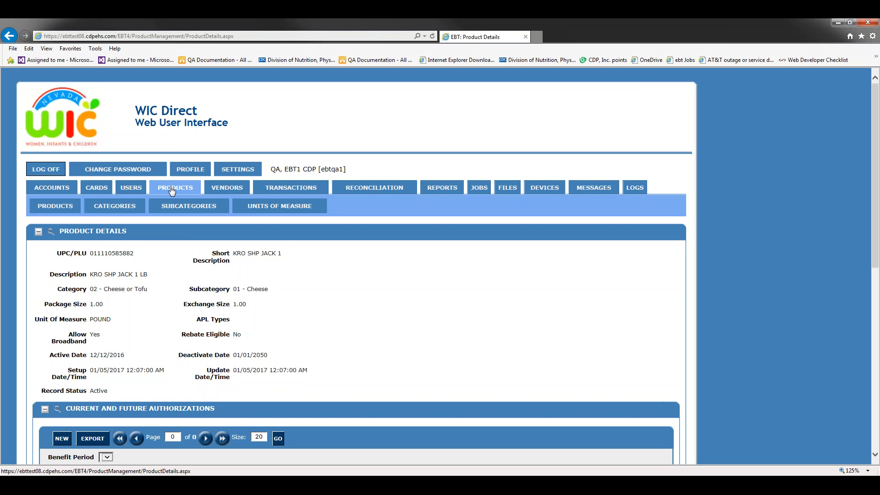
Open the Vendors list and scroll through the ALBERTSON'S stores and back to the top.
{"action": "left_click", "coordinate": [228, 191]}
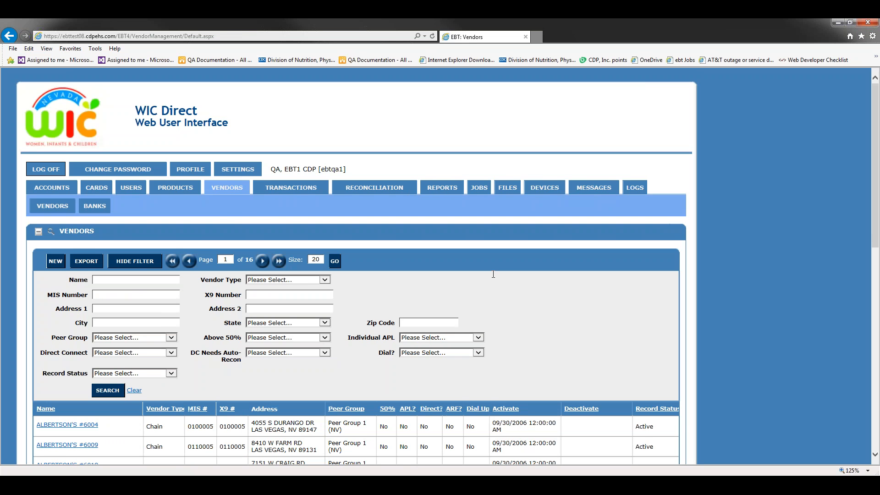
{"action": "scroll", "coordinate": [541, 312], "scroll_direction": "down", "scroll_amount": 3}
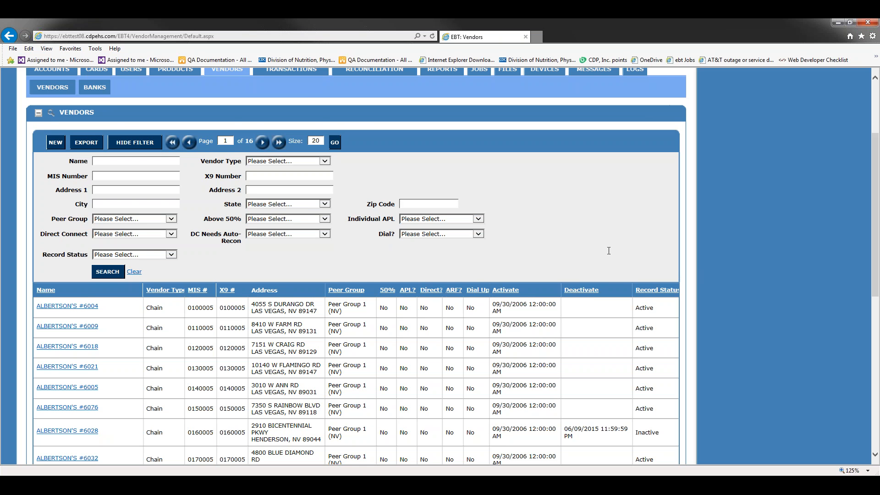
{"action": "scroll", "coordinate": [609, 251], "scroll_direction": "up", "scroll_amount": 3}
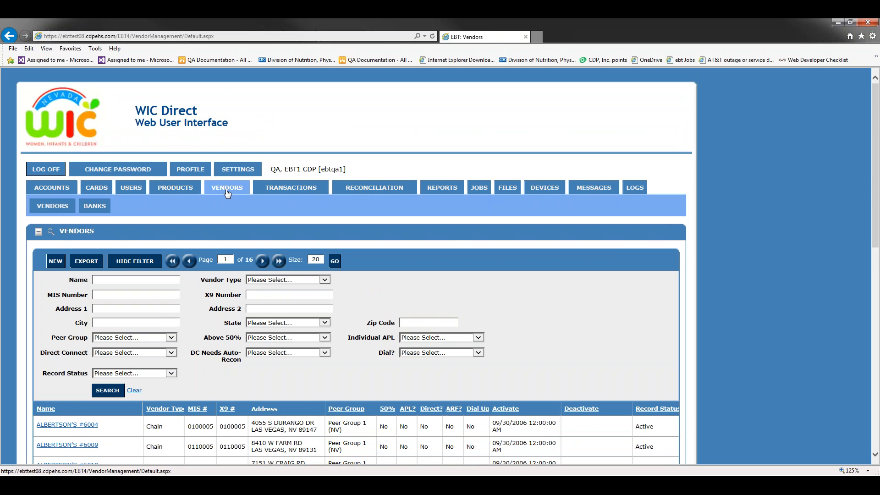
Open category 2 'Cheese or Tofu' from Product Categories and review its Allowed Vendor Types.
{"action": "left_click", "coordinate": [175, 188]}
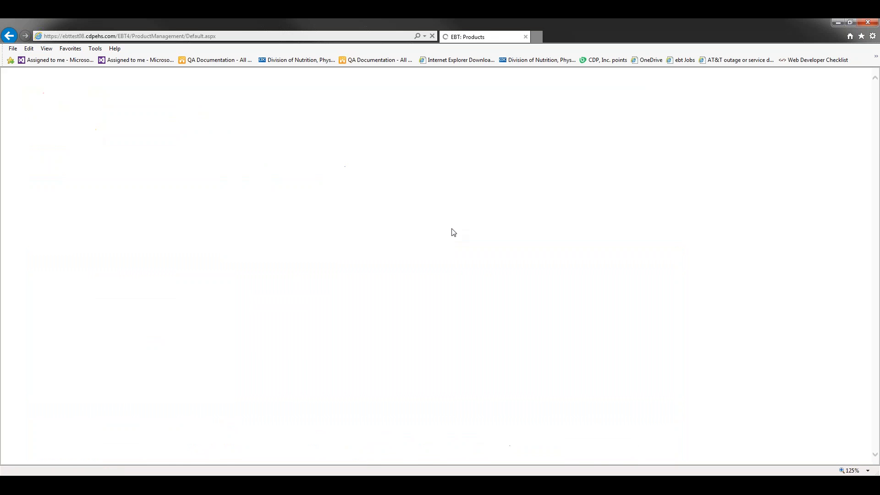
{"action": "scroll", "coordinate": [439, 233], "scroll_direction": "down", "scroll_amount": 2}
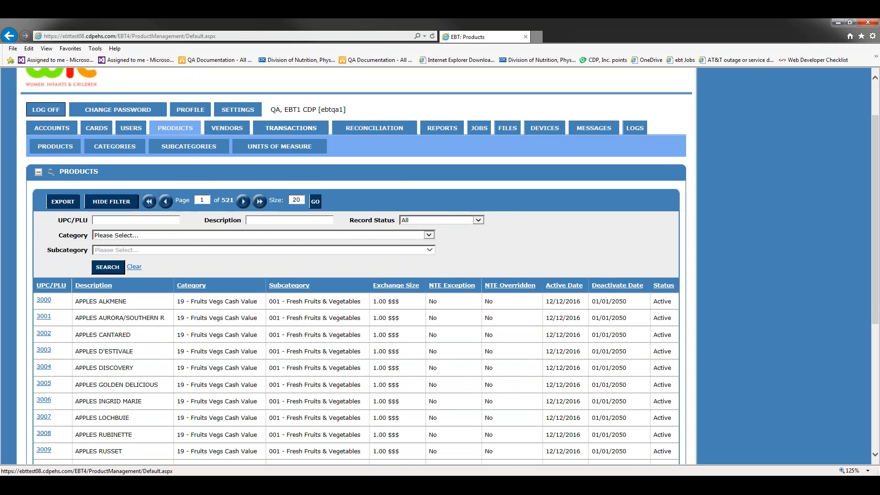
{"action": "left_click", "coordinate": [118, 151]}
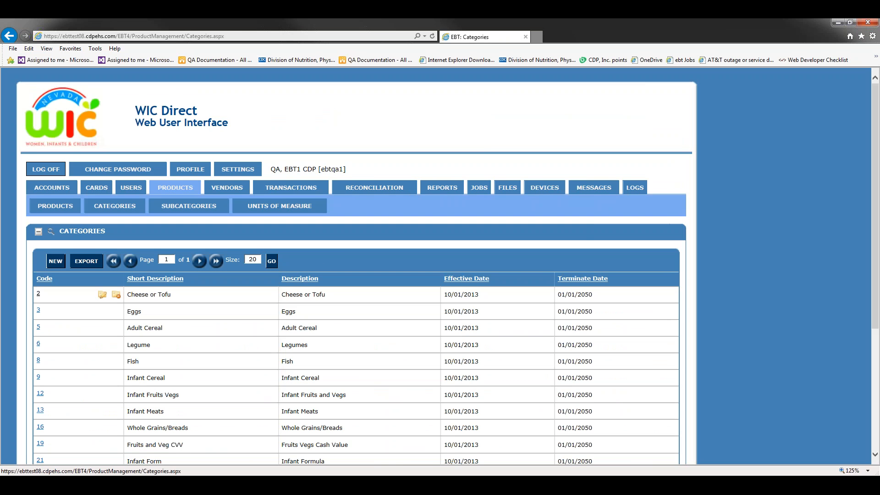
{"action": "left_click", "coordinate": [39, 294]}
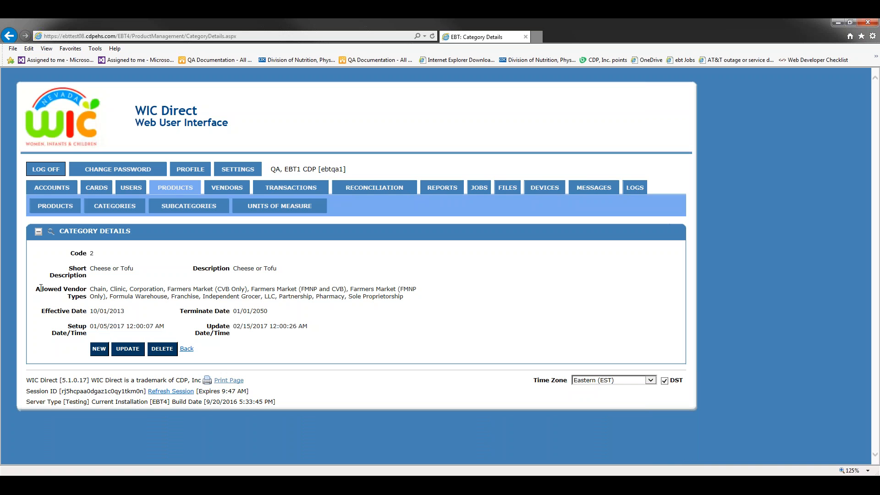
{"action": "left_click_drag", "start_coordinate": [41, 288], "coordinate": [390, 296]}
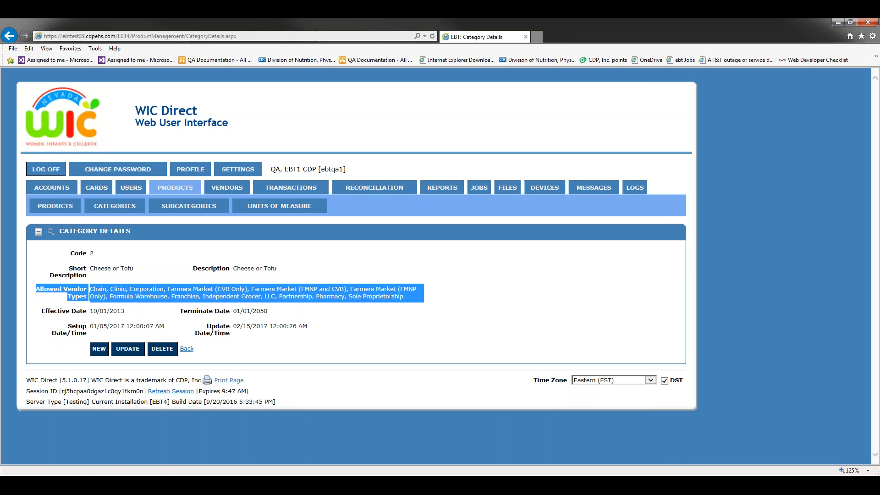
{"action": "left_click", "coordinate": [459, 302]}
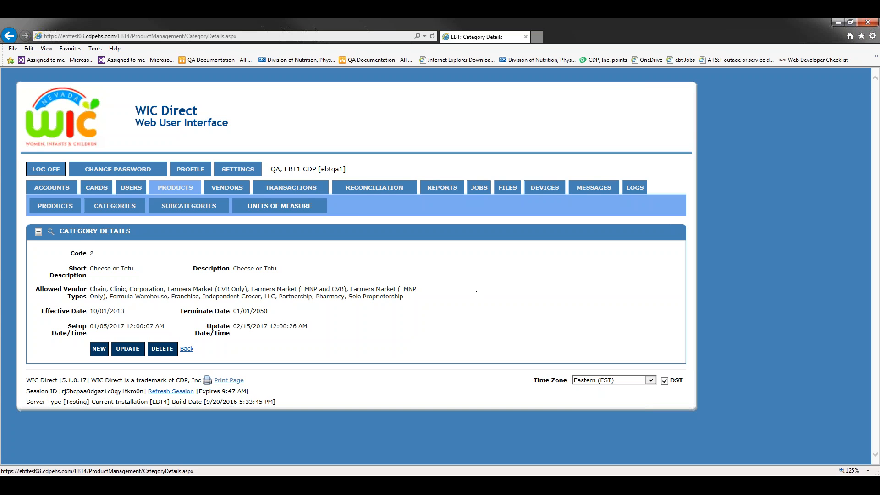
Copy the first ALBERTSON'S vendor's X9 number from the Vendors list, then go to Messages.
{"action": "left_click", "coordinate": [222, 190]}
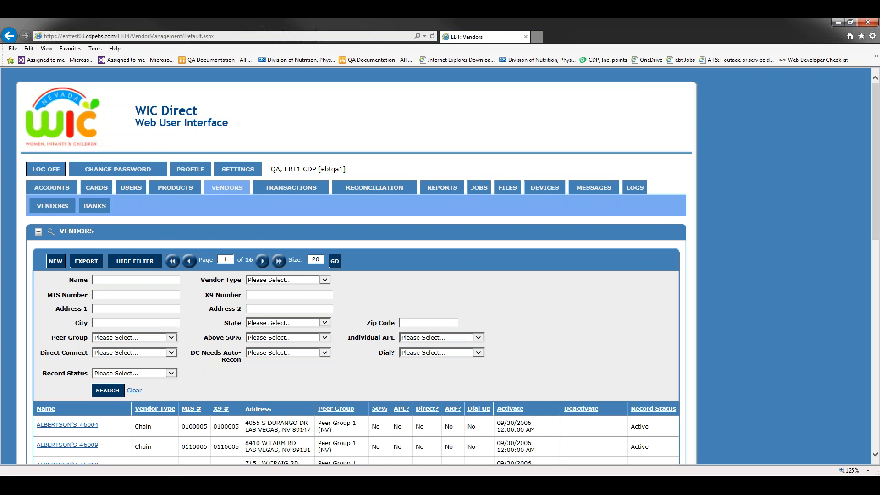
{"action": "scroll", "coordinate": [504, 284], "scroll_direction": "down", "scroll_amount": 3}
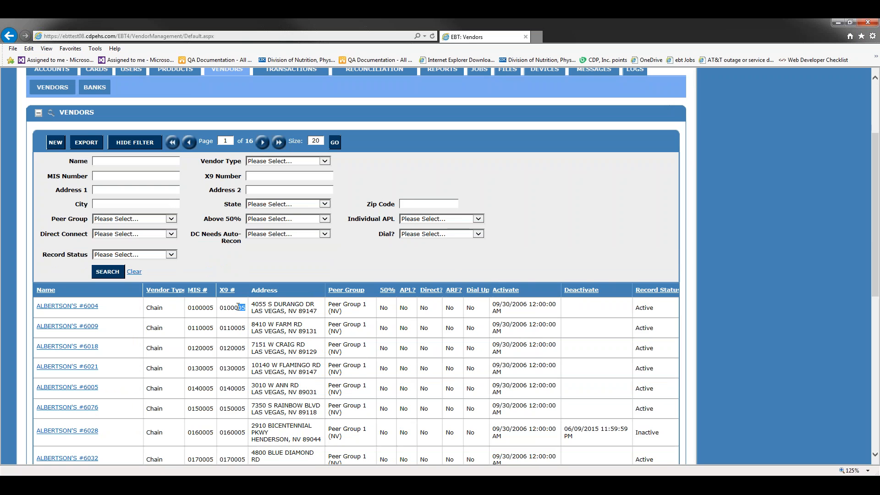
{"action": "left_click_drag", "start_coordinate": [246, 307], "coordinate": [221, 304]}
{"action": "left_click", "coordinate": [879, 182]}
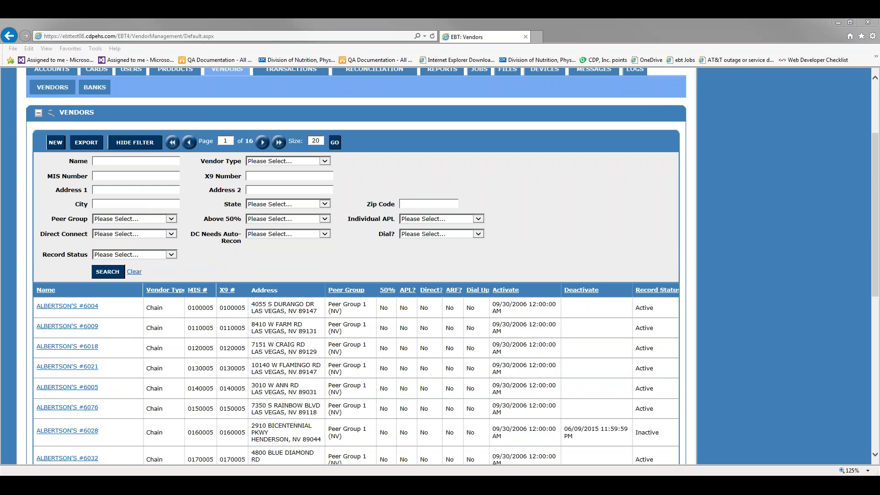
{"action": "left_click", "coordinate": [588, 195]}
{"action": "scroll", "coordinate": [589, 192], "scroll_direction": "up", "scroll_amount": 3}
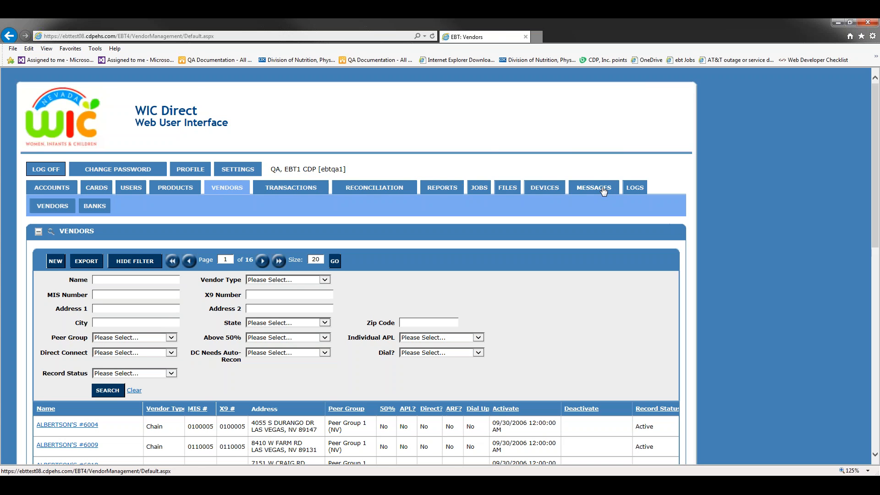
{"action": "left_click", "coordinate": [604, 189]}
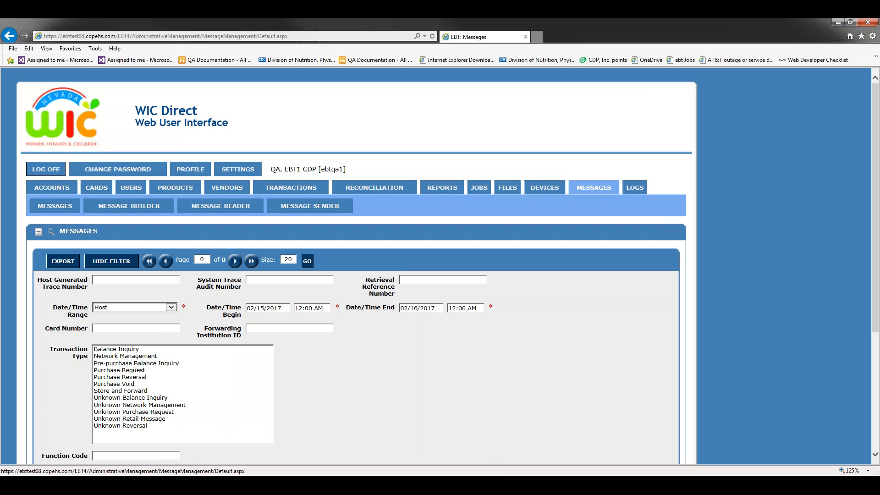
Scroll through the Messages filter for 02/15/2017–02/16/2017 and its 'No messages found' result.
{"action": "scroll", "coordinate": [626, 325], "scroll_direction": "down", "scroll_amount": 4}
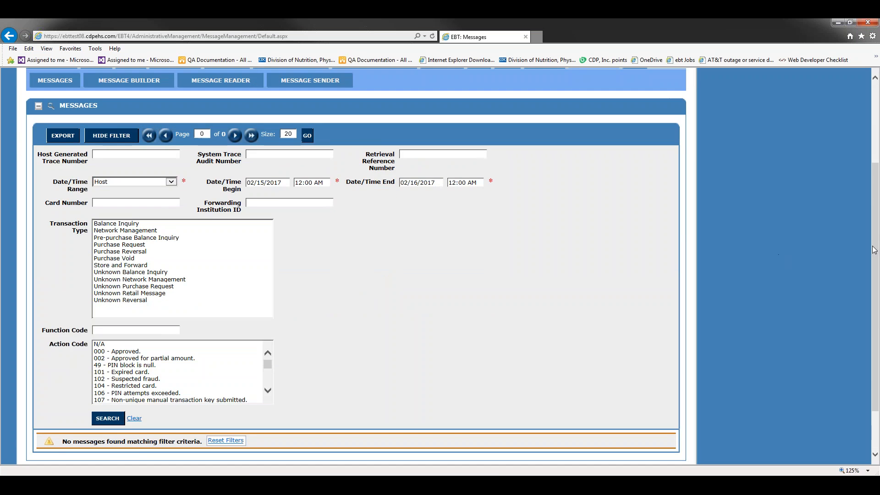
{"action": "scroll", "coordinate": [873, 229], "scroll_direction": "up", "scroll_amount": 3}
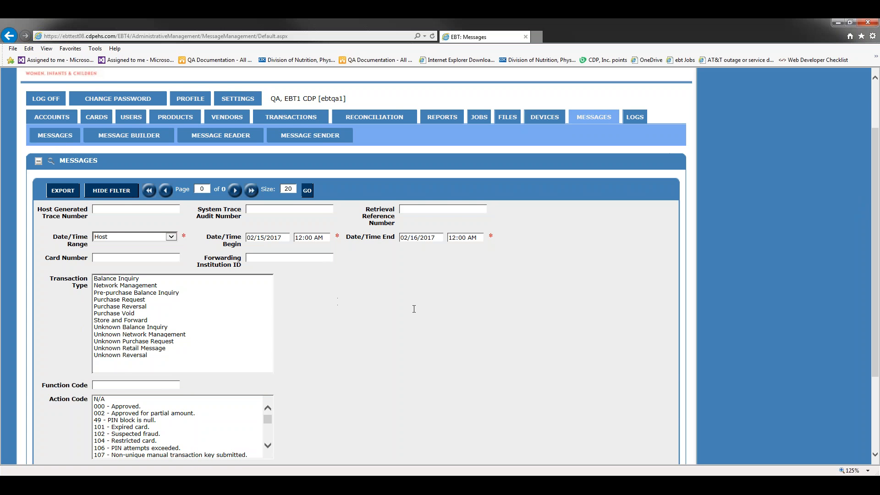
{"action": "scroll", "coordinate": [414, 308], "scroll_direction": "down", "scroll_amount": 3}
{"action": "scroll", "coordinate": [477, 291], "scroll_direction": "up", "scroll_amount": 5}
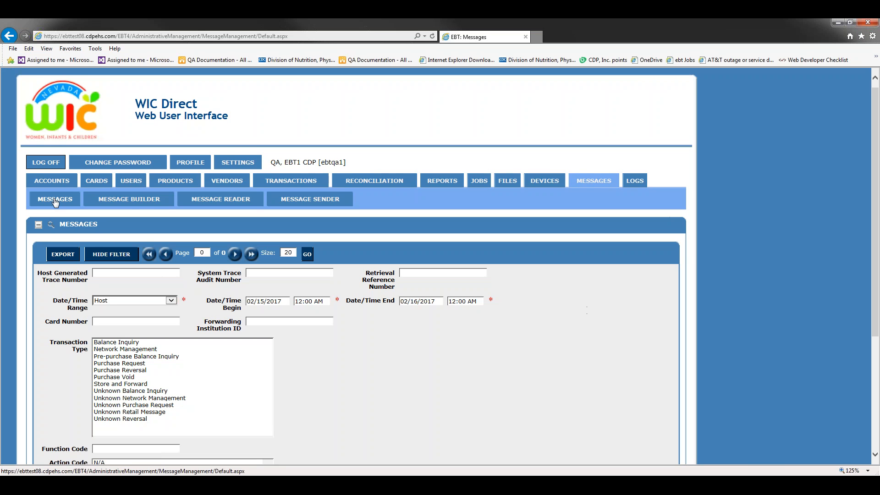
In Message Builder, leave Allow Errors at No and list the available message types.
{"action": "left_click", "coordinate": [145, 202]}
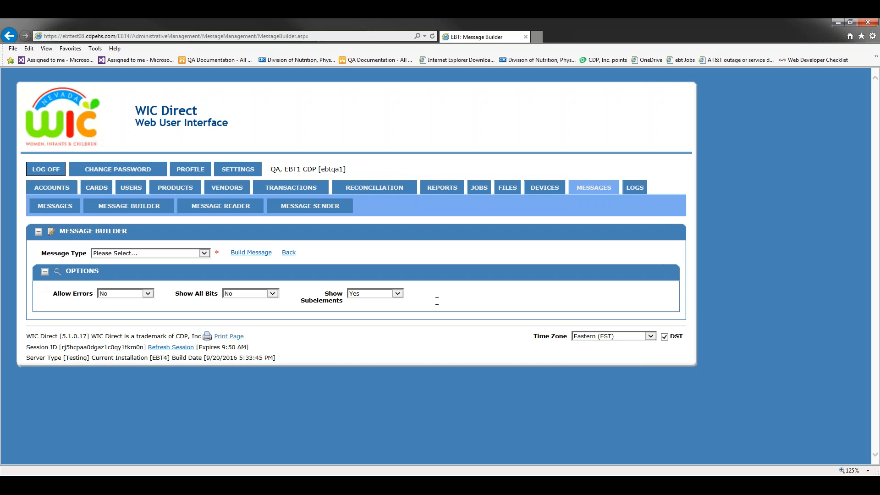
{"action": "left_click", "coordinate": [145, 294]}
{"action": "left_click", "coordinate": [134, 293]}
{"action": "left_click", "coordinate": [204, 254]}
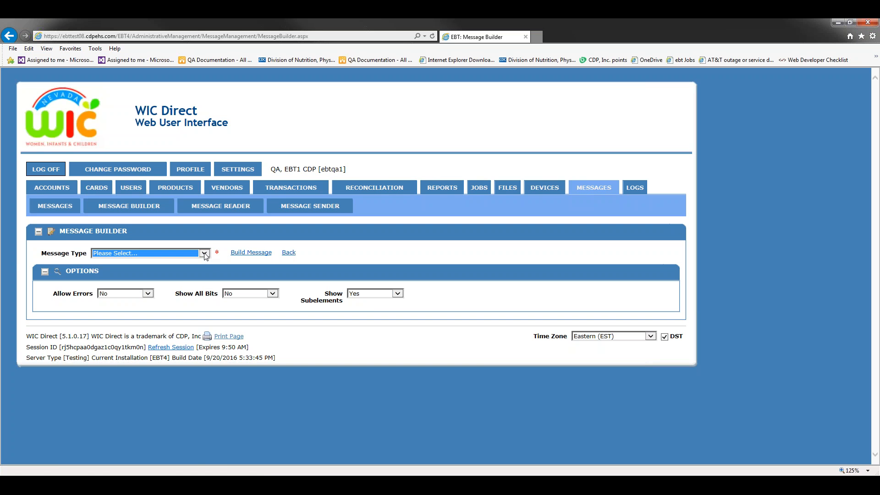
{"action": "left_click", "coordinate": [204, 254]}
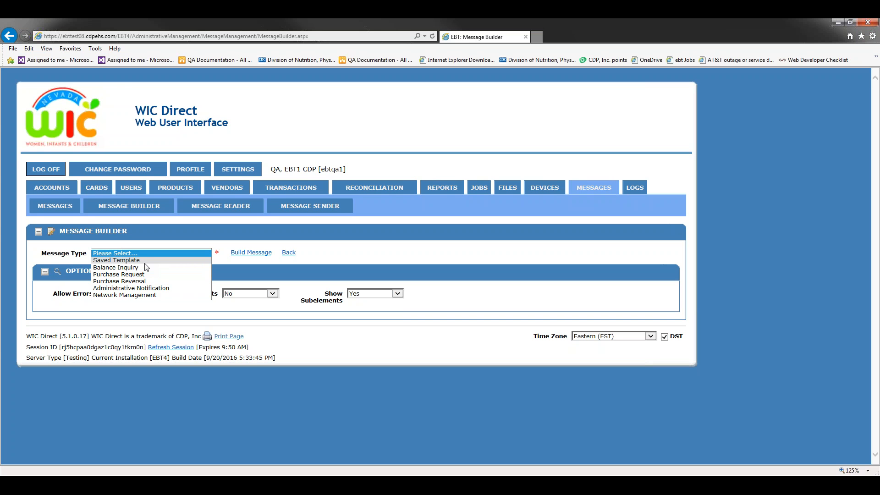
Choose Saved Template as the message type and scroll to the Message Templates table.
{"action": "left_click", "coordinate": [114, 260]}
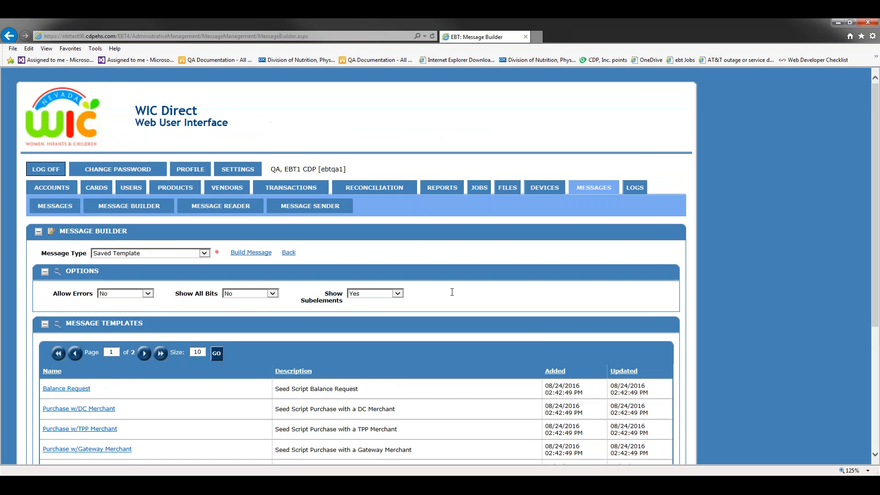
{"action": "scroll", "coordinate": [452, 292], "scroll_direction": "down", "scroll_amount": 4}
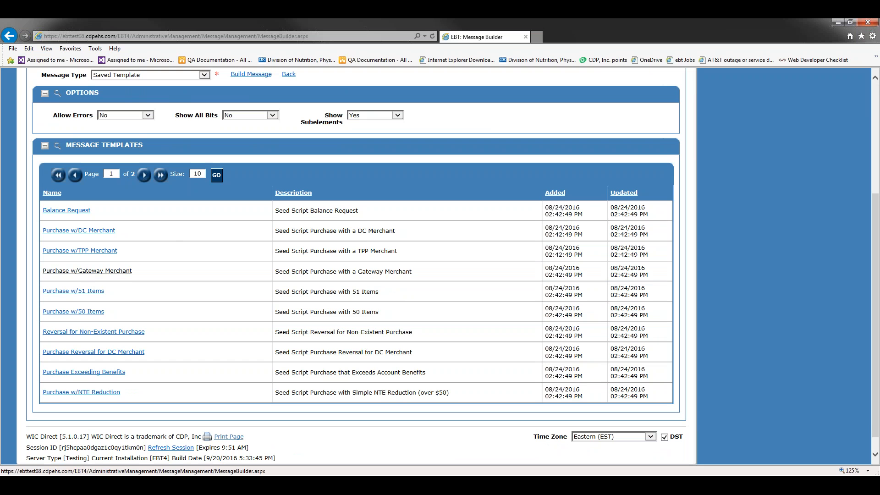
{"action": "left_click", "coordinate": [124, 273]}
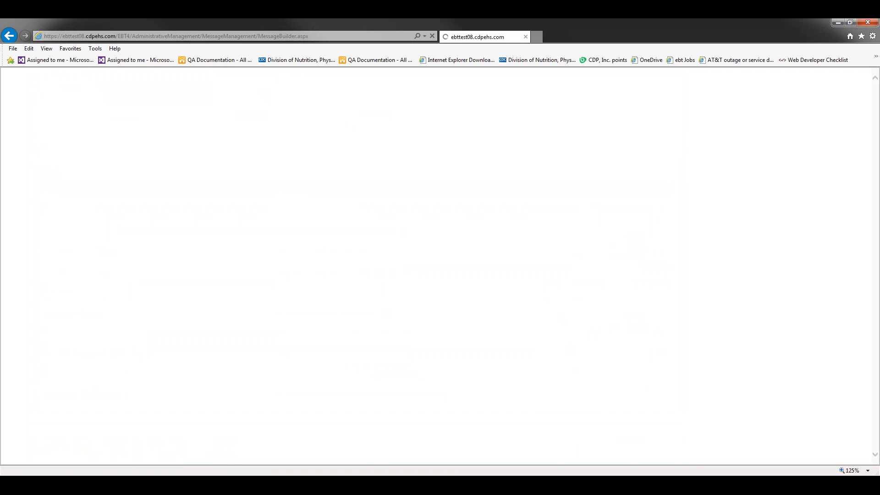
{"action": "scroll", "coordinate": [770, 262], "scroll_direction": "up", "scroll_amount": 3}
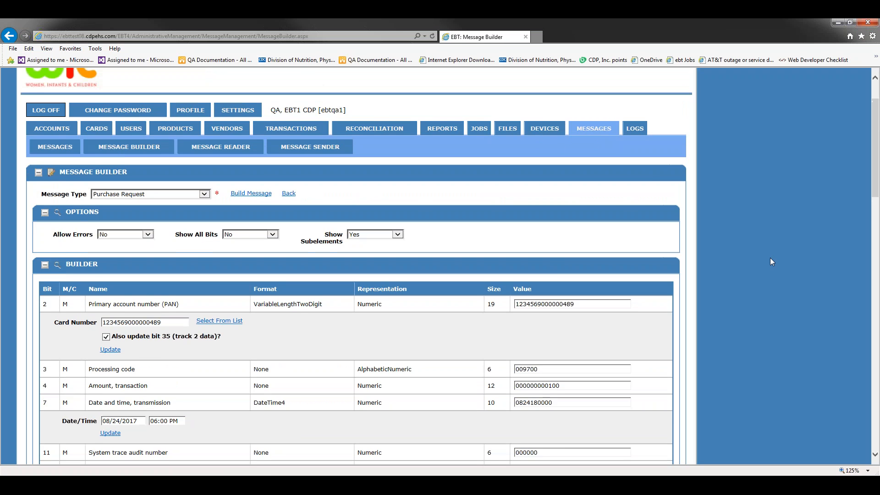
{"action": "scroll", "coordinate": [770, 259], "scroll_direction": "up", "scroll_amount": 2}
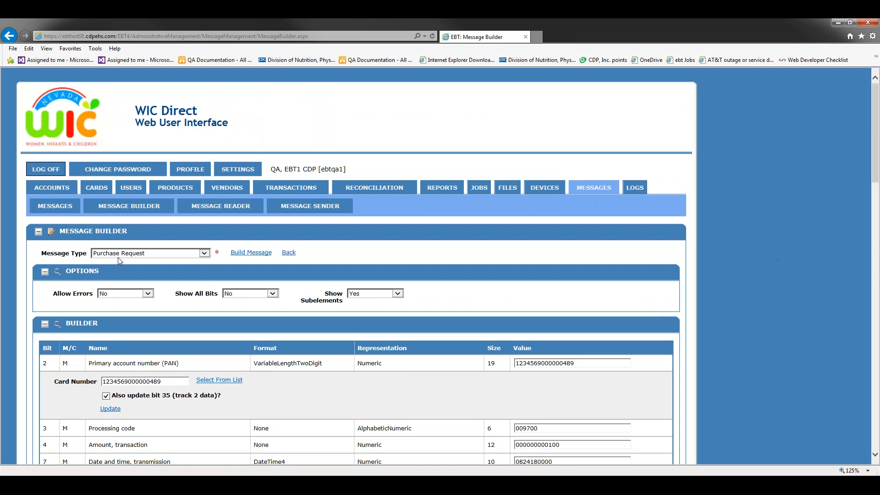
{"action": "scroll", "coordinate": [118, 257], "scroll_direction": "down", "scroll_amount": 3}
{"action": "scroll", "coordinate": [227, 259], "scroll_direction": "down", "scroll_amount": 3}
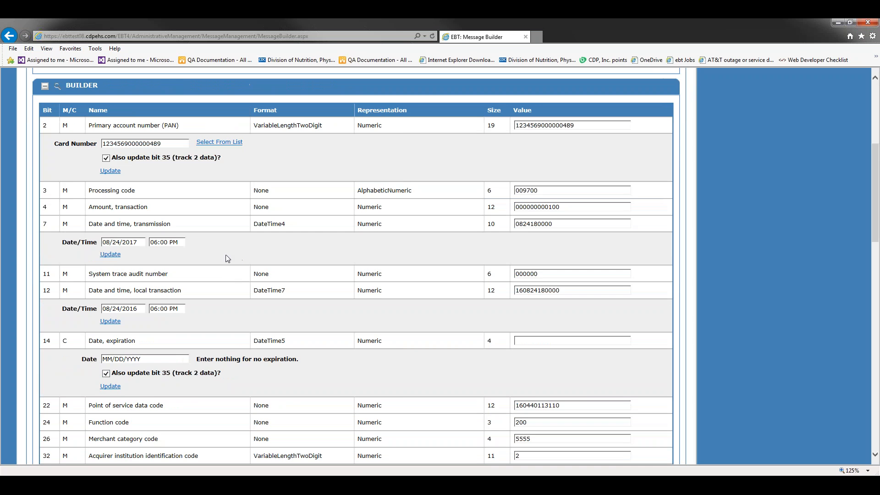
{"action": "scroll", "coordinate": [224, 255], "scroll_direction": "down", "scroll_amount": 2}
{"action": "scroll", "coordinate": [211, 250], "scroll_direction": "up", "scroll_amount": 5}
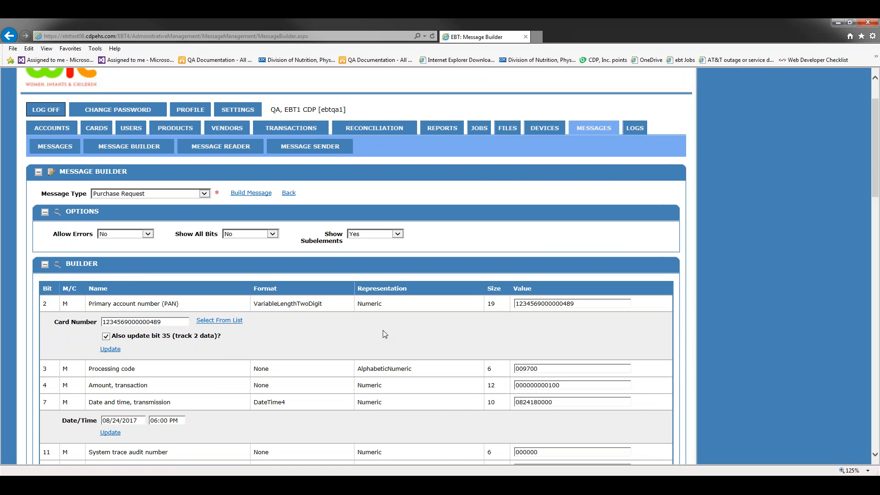
{"action": "scroll", "coordinate": [385, 335], "scroll_direction": "down", "scroll_amount": 2}
{"action": "scroll", "coordinate": [375, 288], "scroll_direction": "down", "scroll_amount": 2}
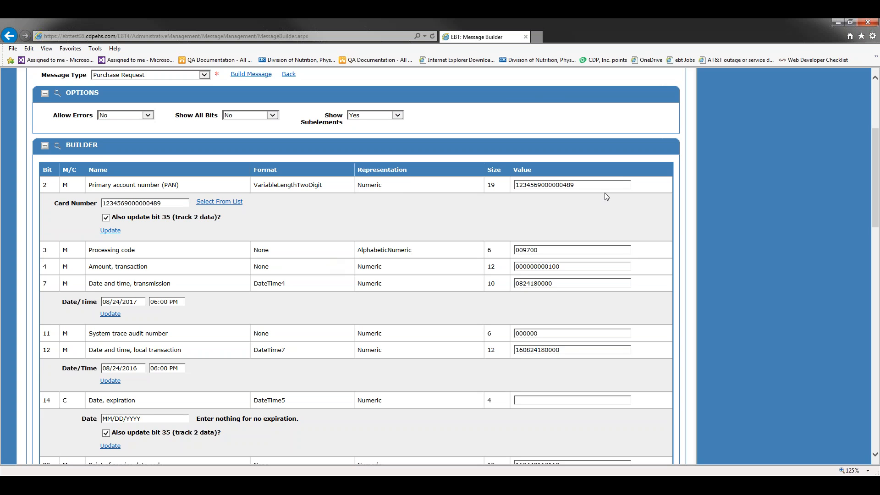
{"action": "scroll", "coordinate": [604, 192], "scroll_direction": "down", "scroll_amount": 8}
{"action": "scroll", "coordinate": [611, 243], "scroll_direction": "down", "scroll_amount": 10}
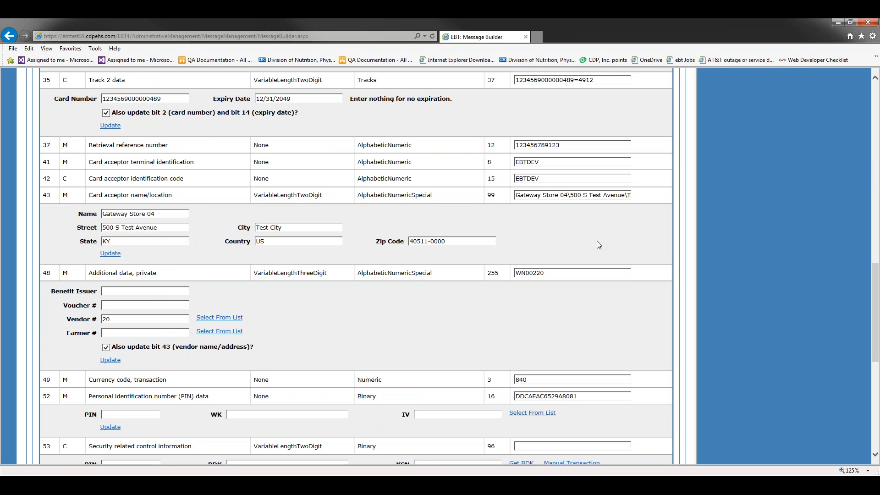
{"action": "scroll", "coordinate": [566, 242], "scroll_direction": "up", "scroll_amount": 20}
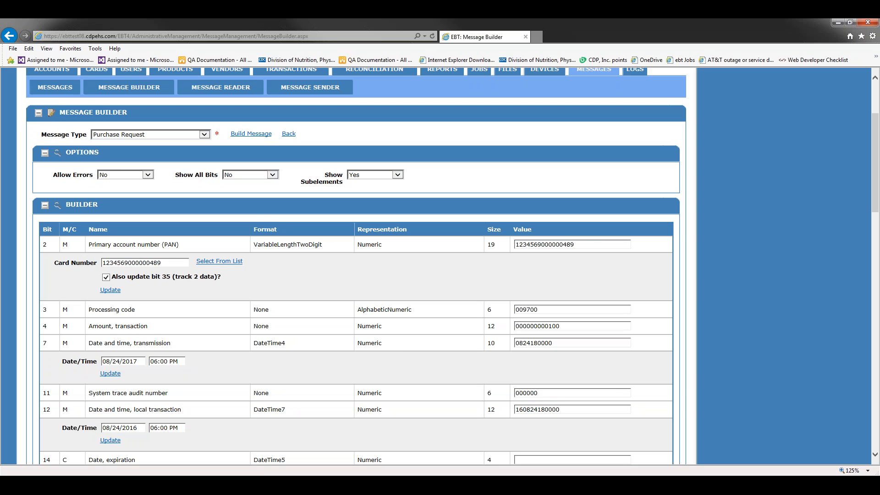
Replace the bit 2 card number with the suggested 507715 test card and update the message.
{"action": "double_click", "coordinate": [170, 263]}
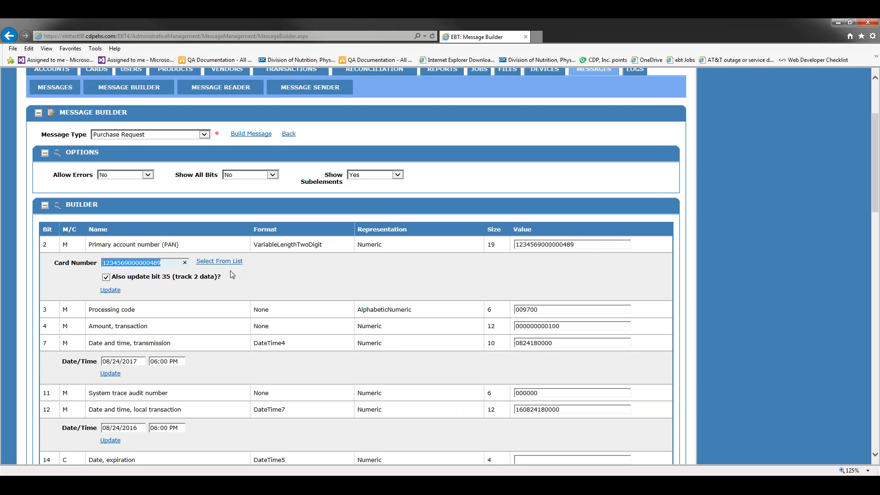
{"action": "key", "text": "BackSpace"}
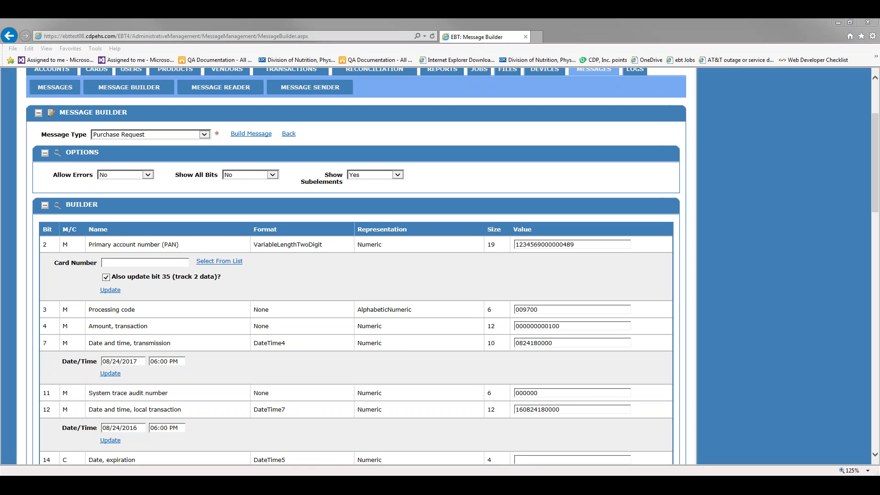
{"action": "left_click", "coordinate": [171, 262]}
{"action": "type", "text": "507715"}
{"action": "key", "text": "Down"}
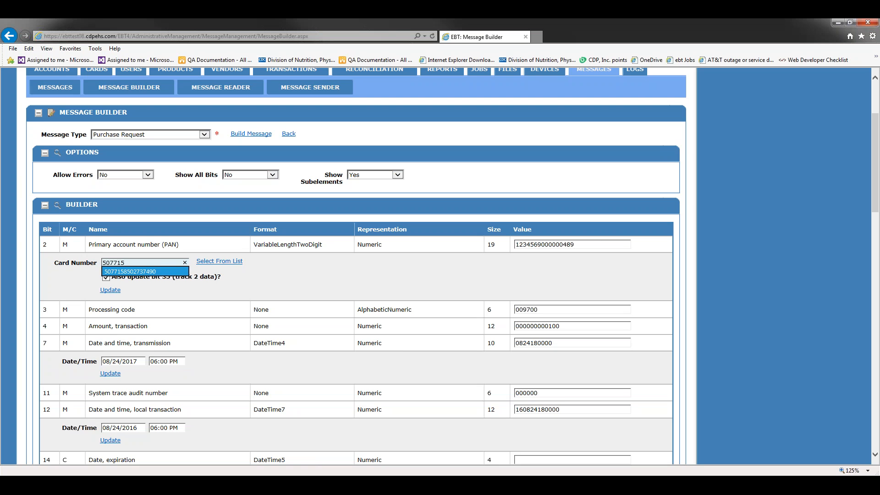
{"action": "left_click", "coordinate": [184, 262]}
{"action": "key", "text": "ctrl+v"}
{"action": "left_click", "coordinate": [257, 260]}
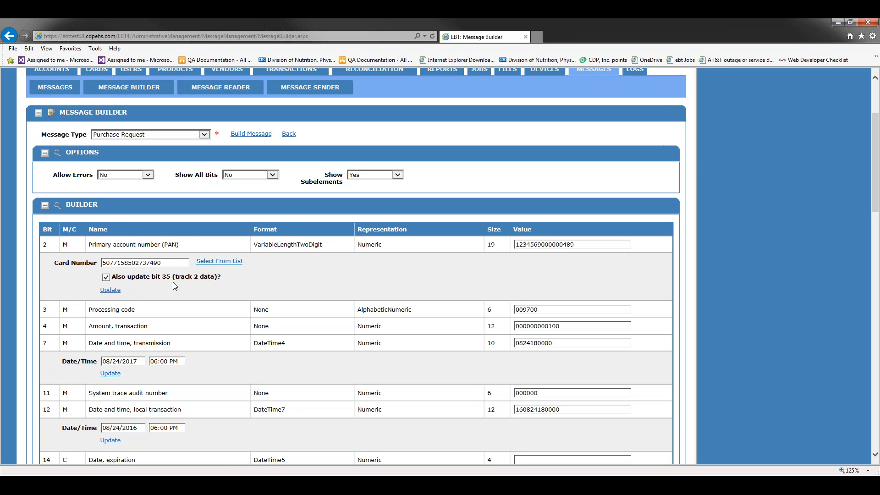
{"action": "left_click", "coordinate": [110, 289]}
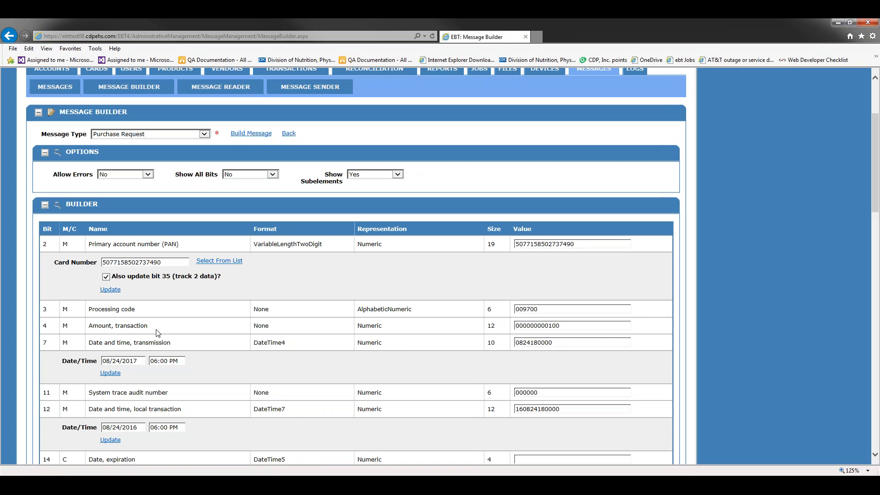
{"action": "scroll", "coordinate": [297, 357], "scroll_direction": "down", "scroll_amount": 1}
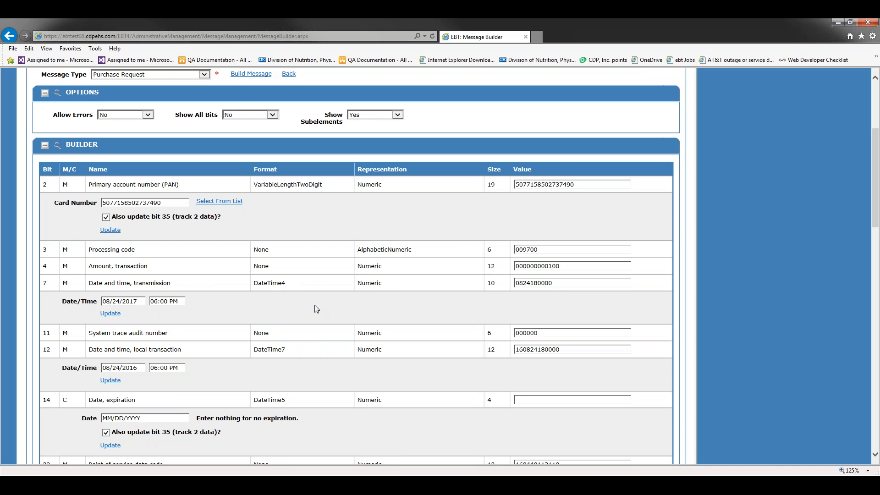
Change the system trace audit number from 000000 to 000001.
{"action": "scroll", "coordinate": [314, 306], "scroll_direction": "down", "scroll_amount": 10}
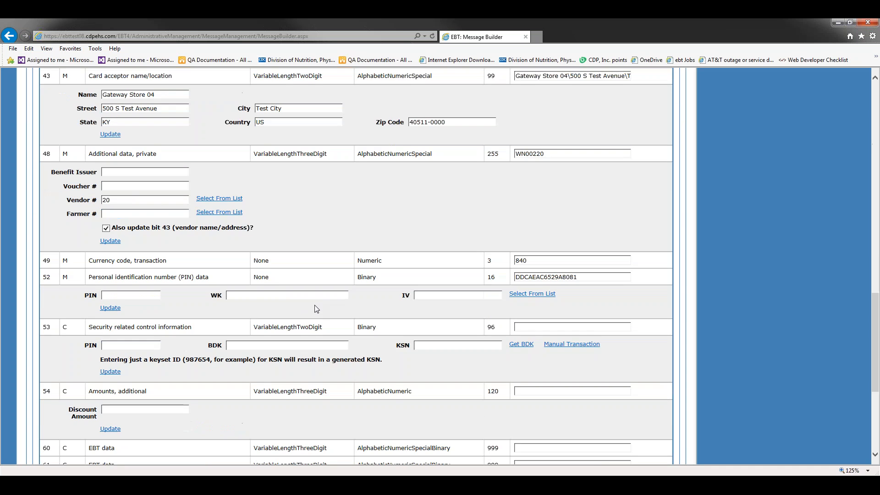
{"action": "left_click_drag", "start_coordinate": [875, 329], "coordinate": [877, 179]}
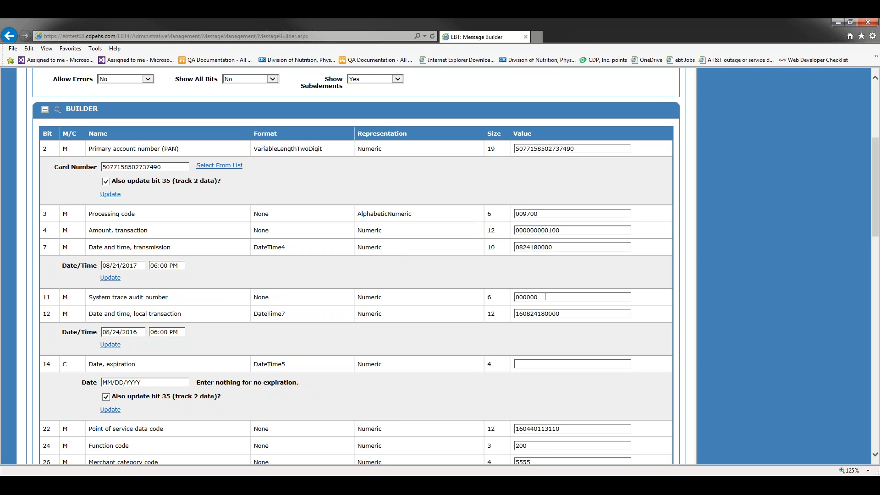
{"action": "left_click", "coordinate": [548, 298]}
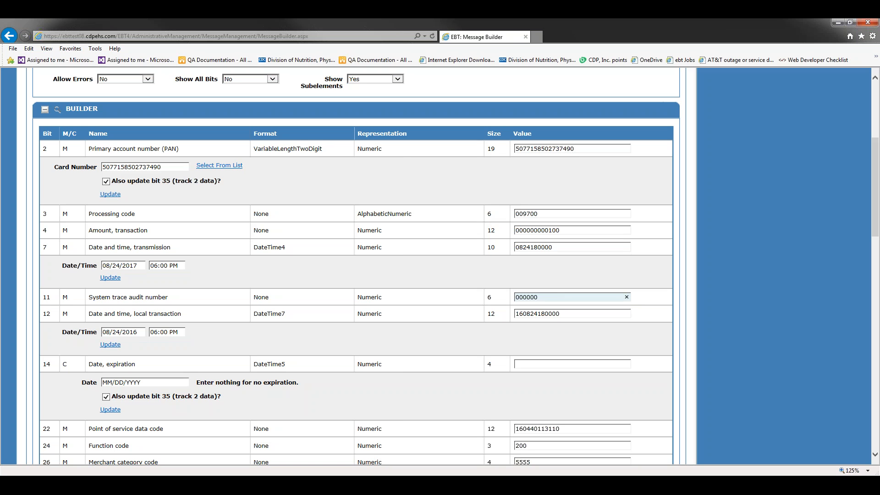
{"action": "key", "text": "BackSpace"}
{"action": "type", "text": "1"}
Pick February 2, 2016 in the local transaction Date/Time calendar.
{"action": "left_click_drag", "start_coordinate": [876, 200], "coordinate": [876, 220]}
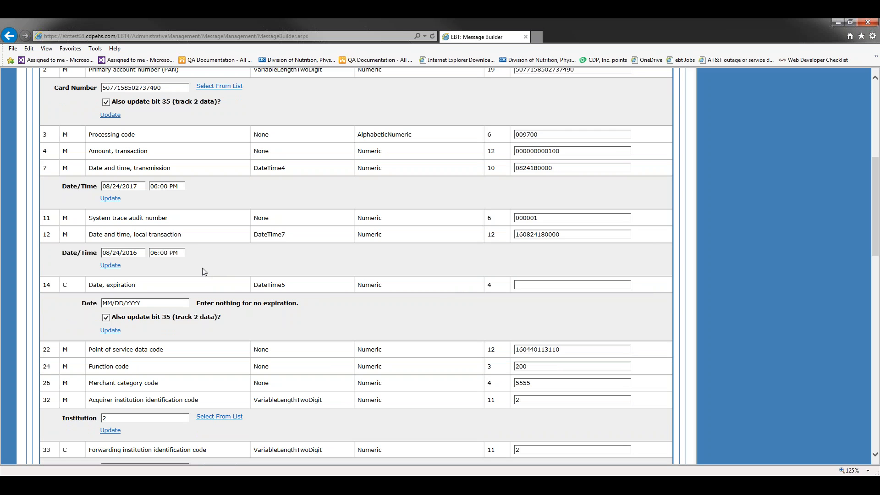
{"action": "left_click", "coordinate": [136, 252]}
{"action": "left_click", "coordinate": [155, 269]}
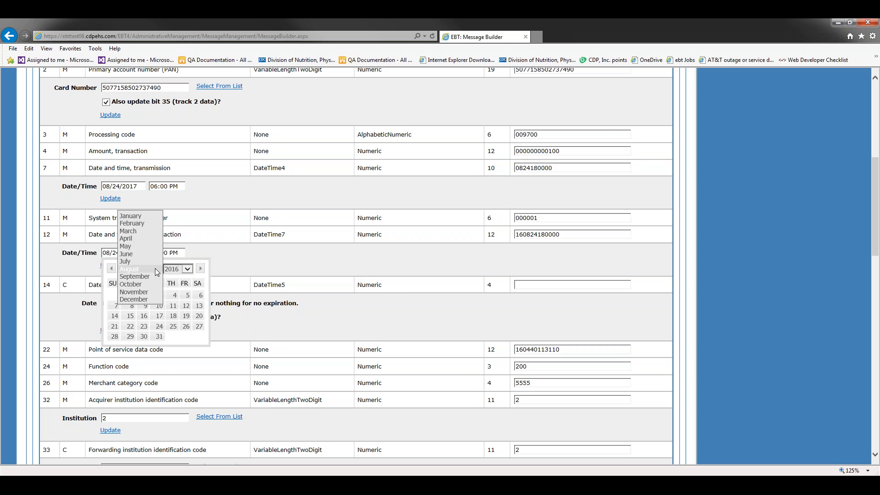
{"action": "left_click", "coordinate": [145, 224]}
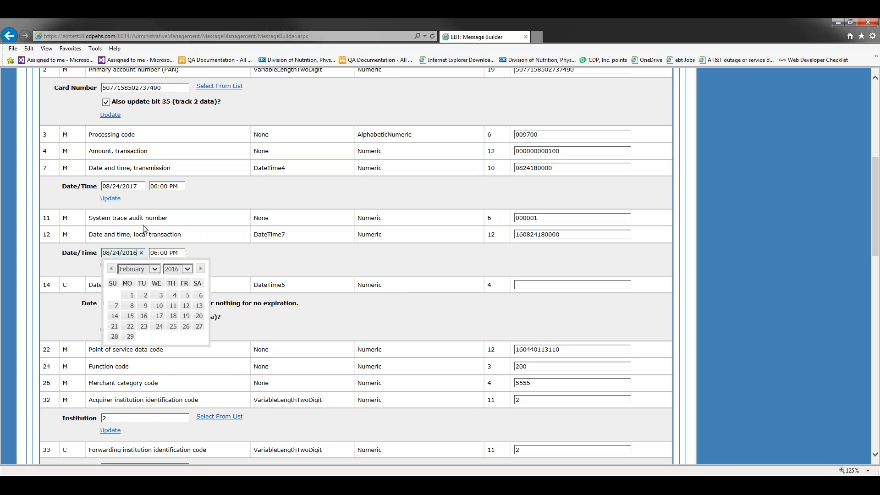
{"action": "left_click", "coordinate": [146, 297]}
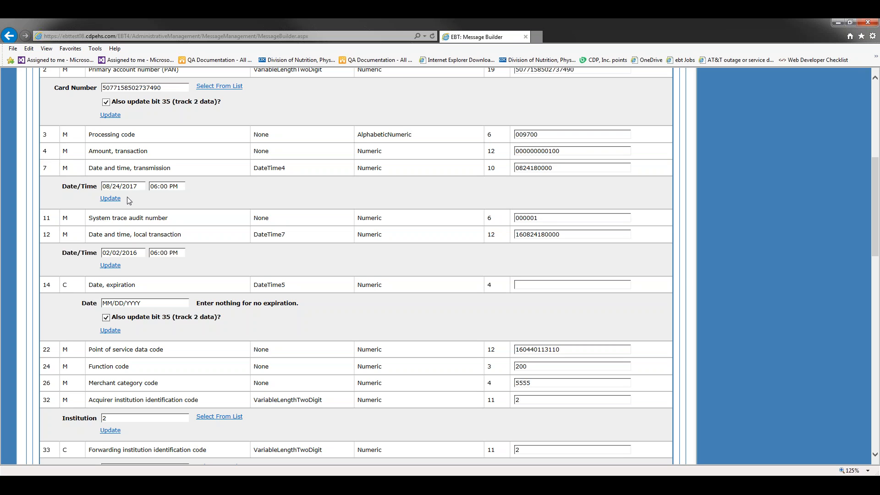
Pick February 2, 2017 in the transmission Date/Time calendar and update its value.
{"action": "left_click", "coordinate": [134, 184]}
{"action": "left_click", "coordinate": [159, 205]}
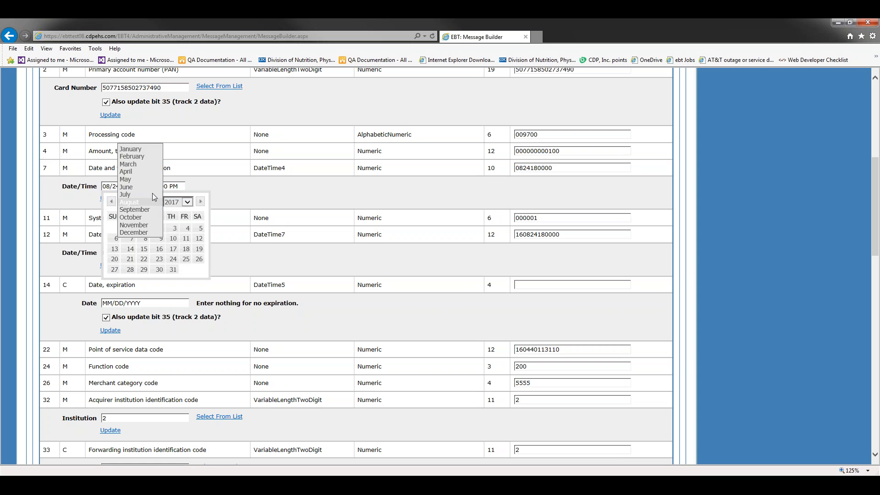
{"action": "left_click", "coordinate": [132, 157]}
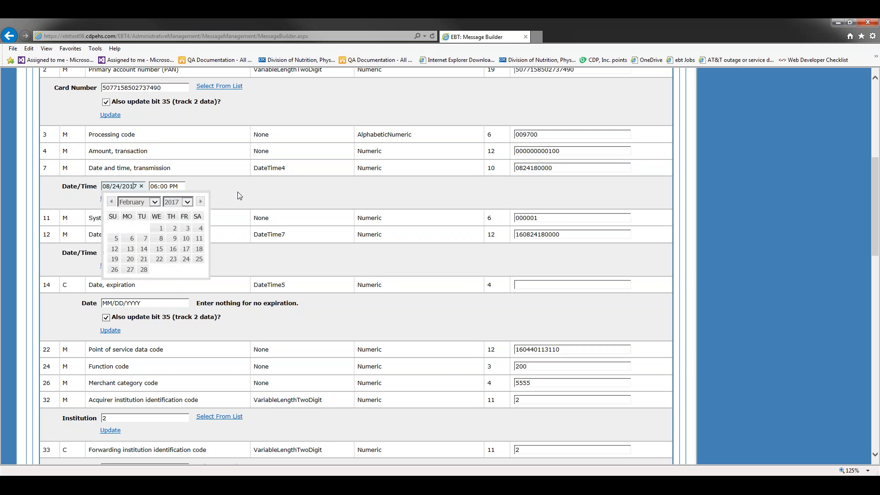
{"action": "left_click", "coordinate": [174, 229]}
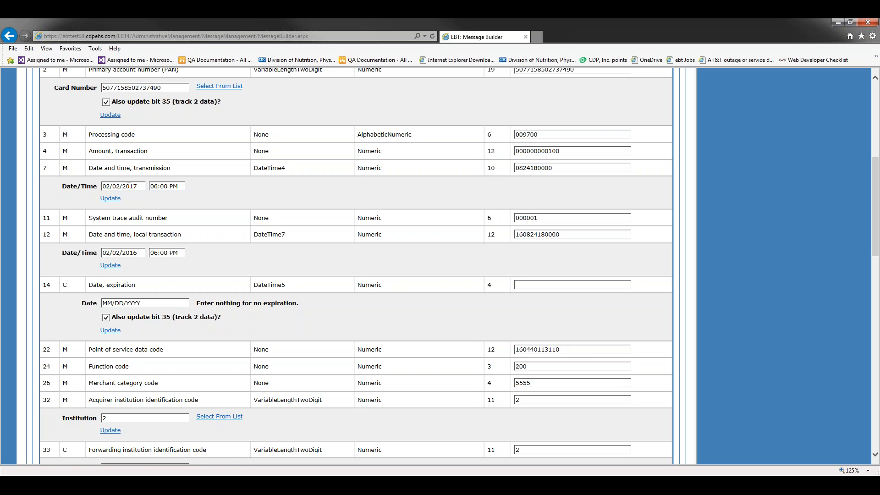
{"action": "left_click", "coordinate": [111, 198]}
{"action": "left_click", "coordinate": [116, 266]}
{"action": "scroll", "coordinate": [524, 278], "scroll_direction": "down", "scroll_amount": 3}
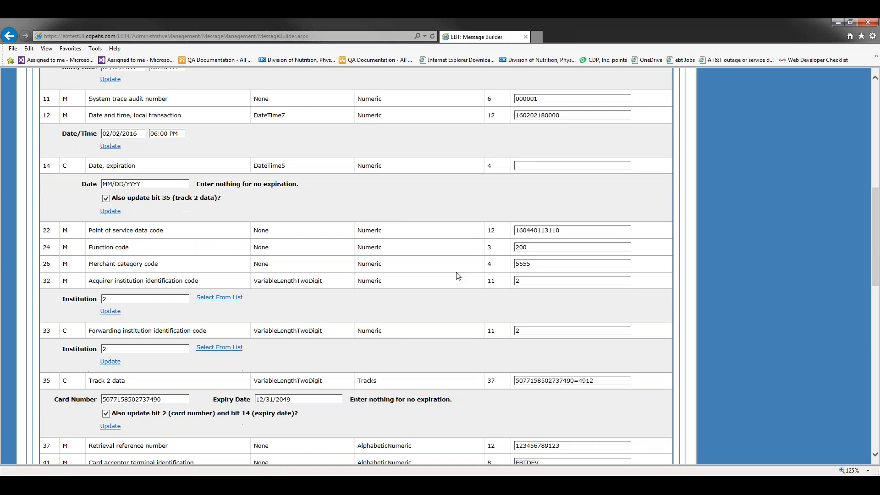
{"action": "scroll", "coordinate": [458, 275], "scroll_direction": "down", "scroll_amount": 6}
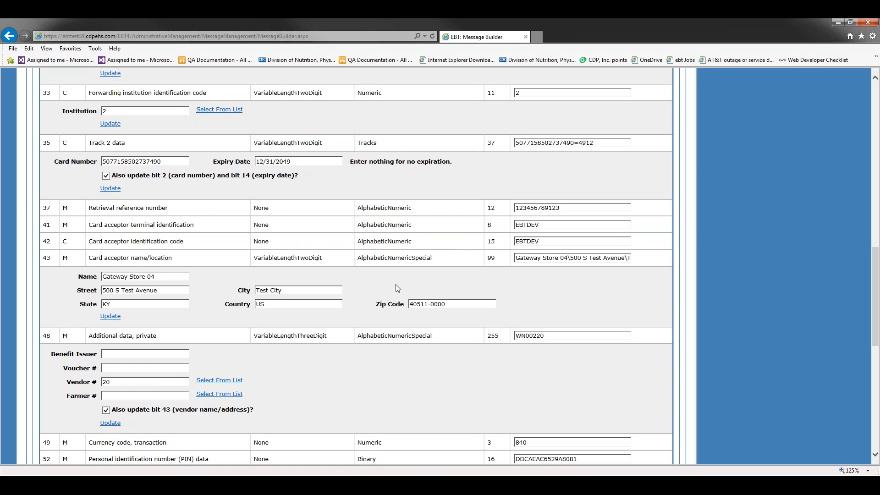
{"action": "scroll", "coordinate": [97, 208], "scroll_direction": "down", "scroll_amount": 2}
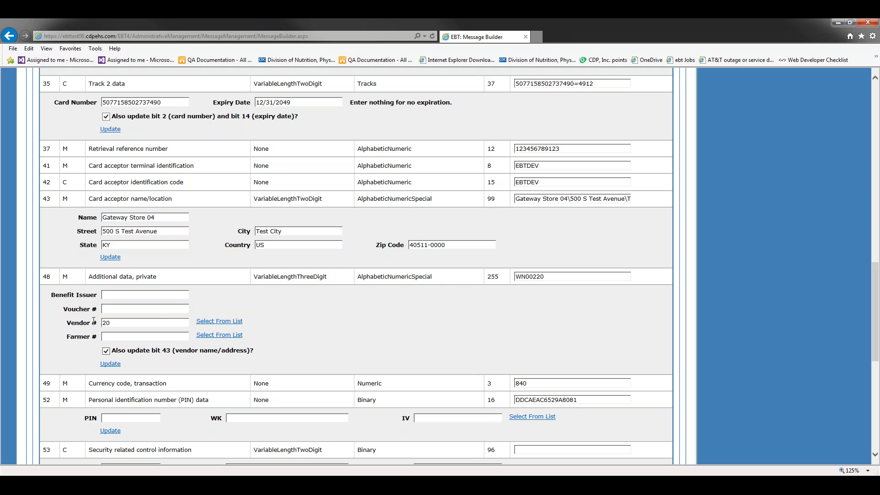
{"action": "left_click_drag", "start_coordinate": [112, 323], "coordinate": [76, 320]}
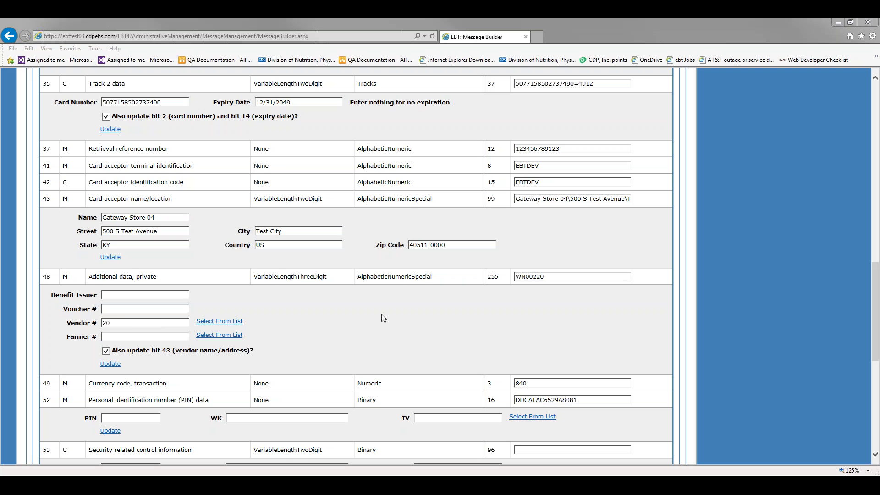
Replace the Vendor # with 0100005 and update, loading ALBERTSON'S #6004, Las Vegas details.
{"action": "left_click", "coordinate": [118, 322]}
{"action": "double_click", "coordinate": [118, 322]}
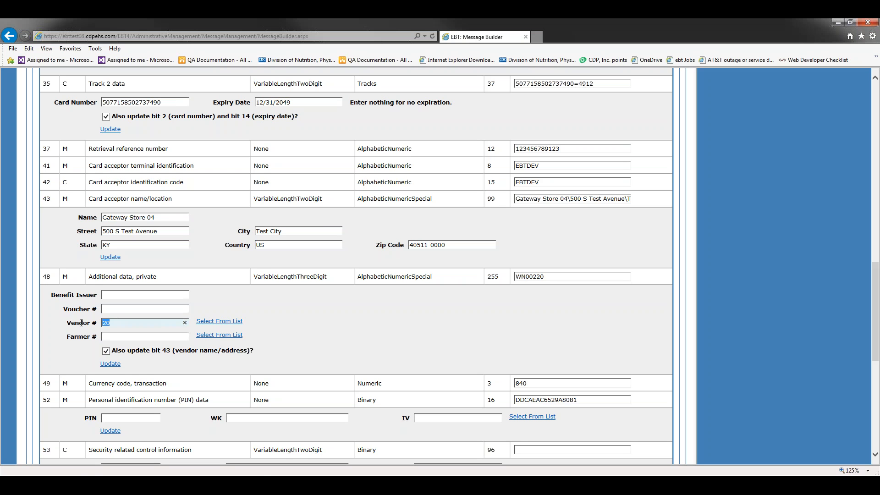
{"action": "type", "text": "0100005"}
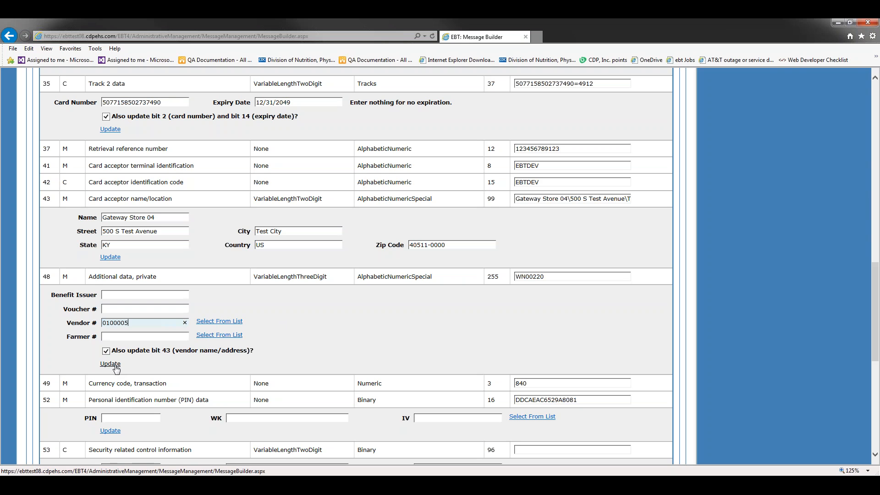
{"action": "left_click", "coordinate": [115, 367]}
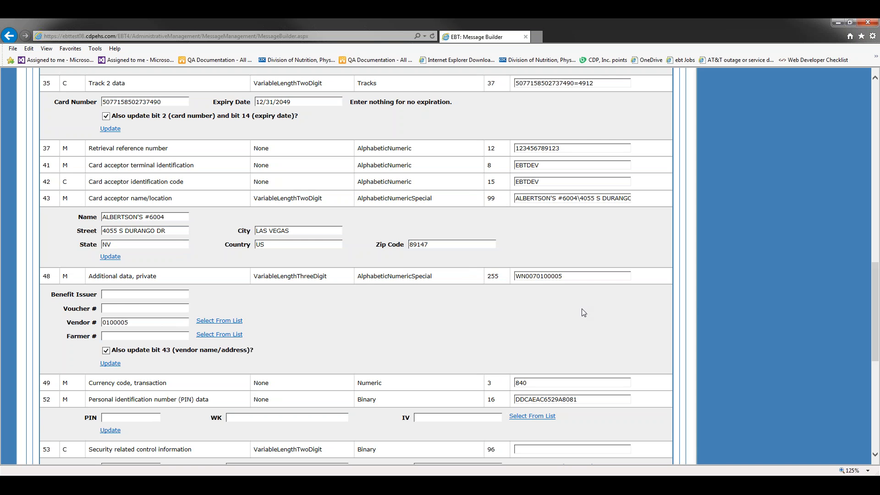
{"action": "scroll", "coordinate": [584, 312], "scroll_direction": "down", "scroll_amount": 8}
{"action": "scroll", "coordinate": [584, 286], "scroll_direction": "up", "scroll_amount": 2}
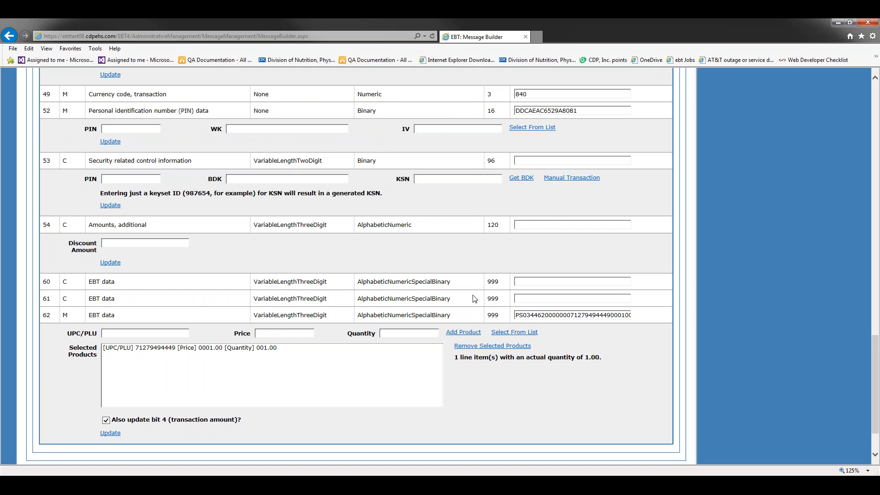
{"action": "left_click", "coordinate": [160, 348]}
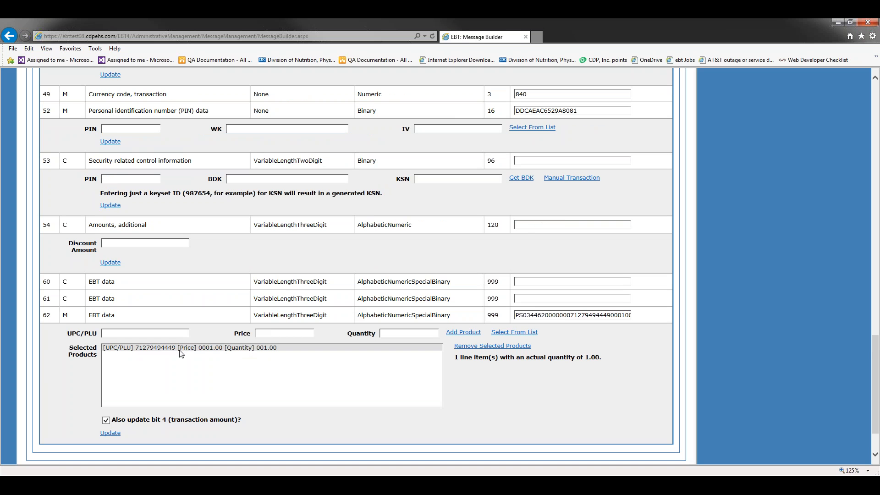
{"action": "left_click", "coordinate": [203, 350]}
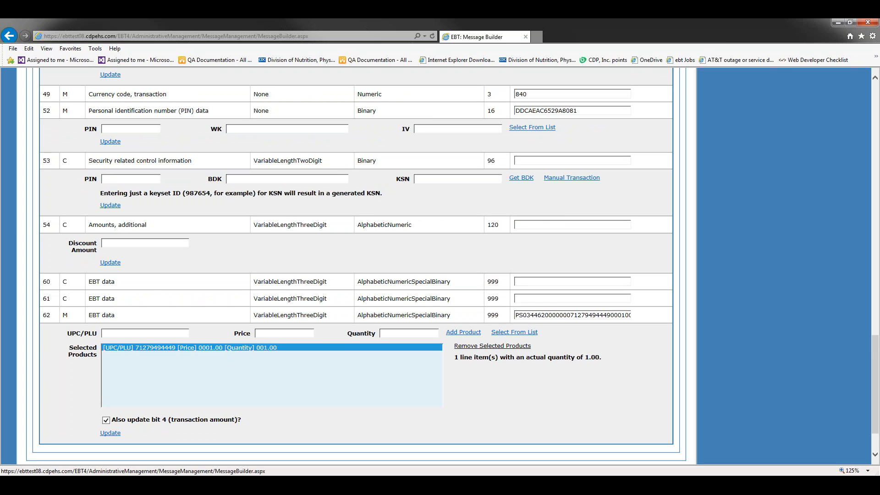
{"action": "left_click", "coordinate": [514, 347]}
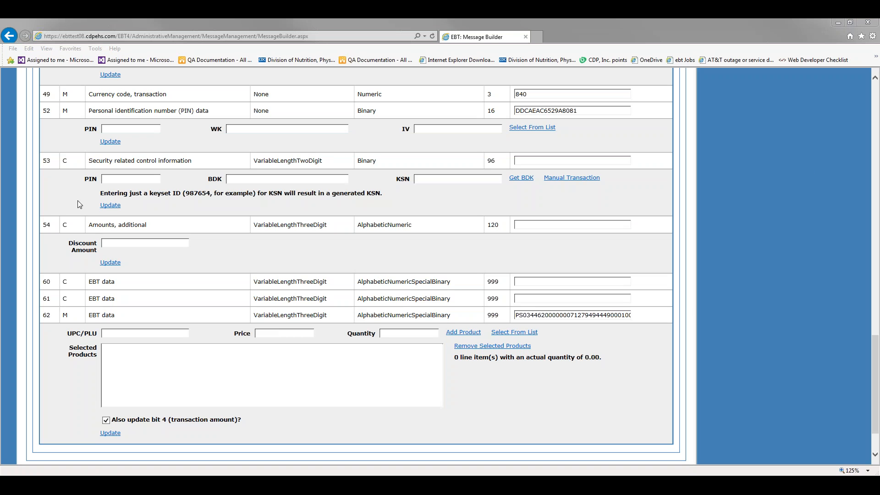
{"action": "left_click", "coordinate": [148, 333]}
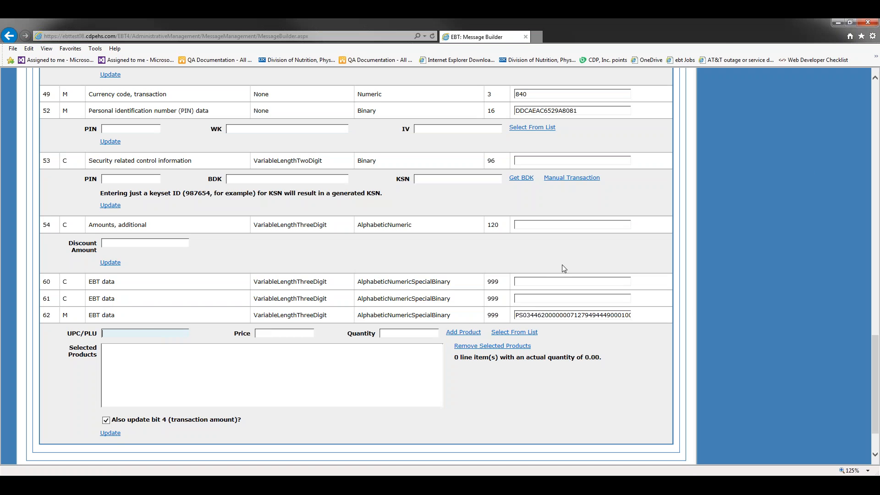
{"action": "key", "text": "ctrl+v"}
{"action": "left_click", "coordinate": [285, 334]}
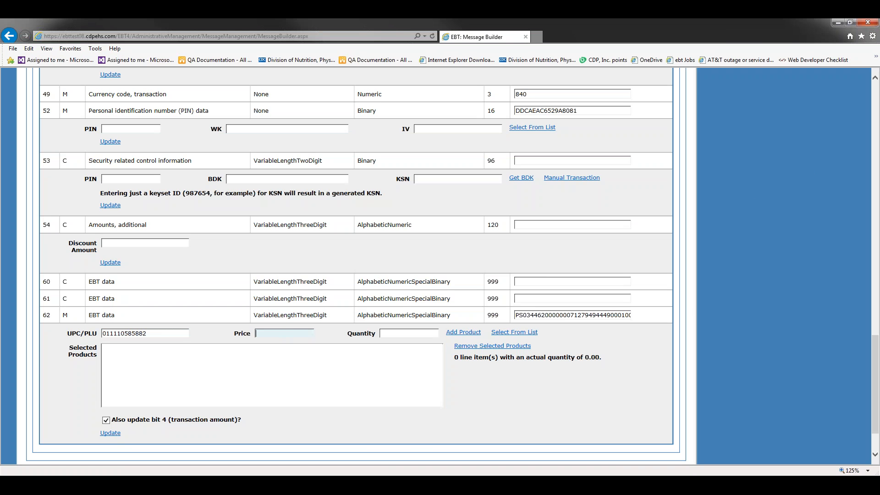
{"action": "type", "text": "2.59"}
{"action": "key", "text": "Tab"}
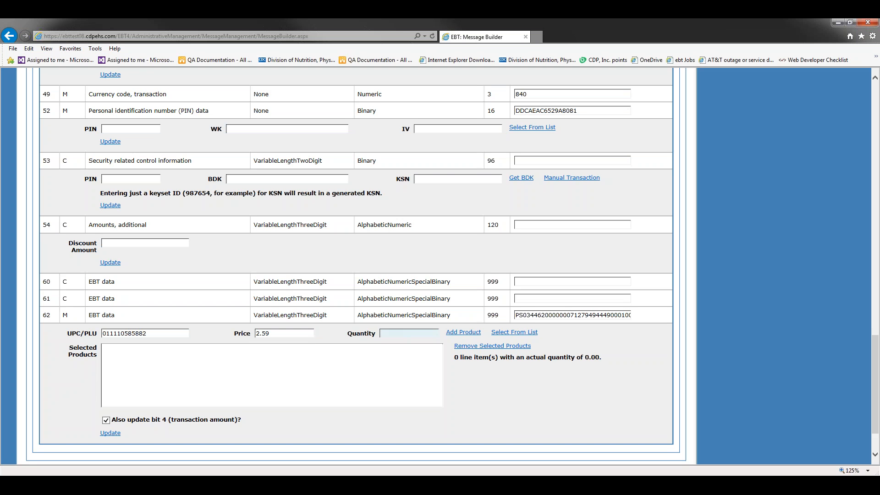
{"action": "type", "text": "1.00"}
{"action": "left_click", "coordinate": [463, 332]}
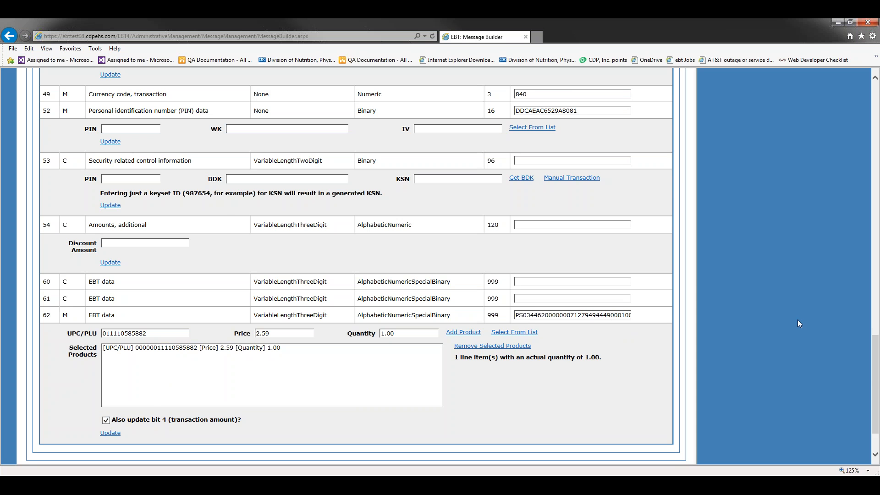
{"action": "left_click_drag", "start_coordinate": [876, 379], "coordinate": [875, 151]}
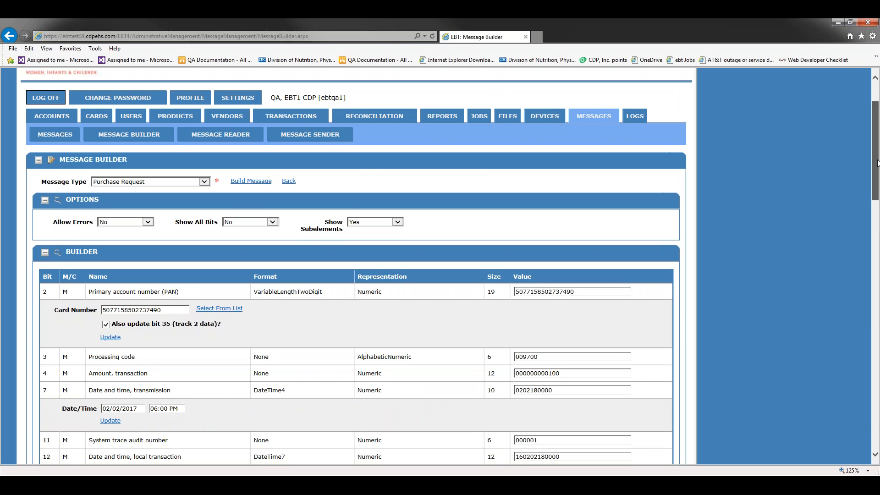
{"action": "left_click_drag", "start_coordinate": [876, 163], "coordinate": [876, 391]}
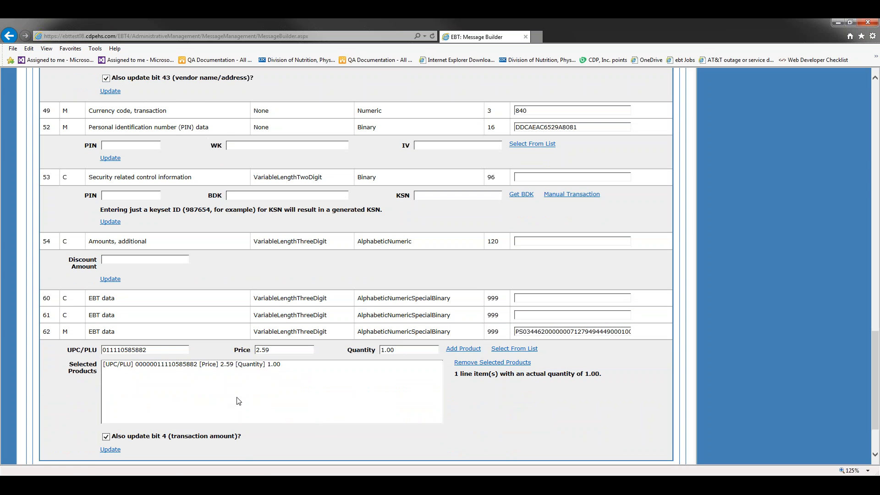
{"action": "left_click", "coordinate": [110, 450]}
{"action": "left_click_drag", "start_coordinate": [873, 387], "coordinate": [873, 205]}
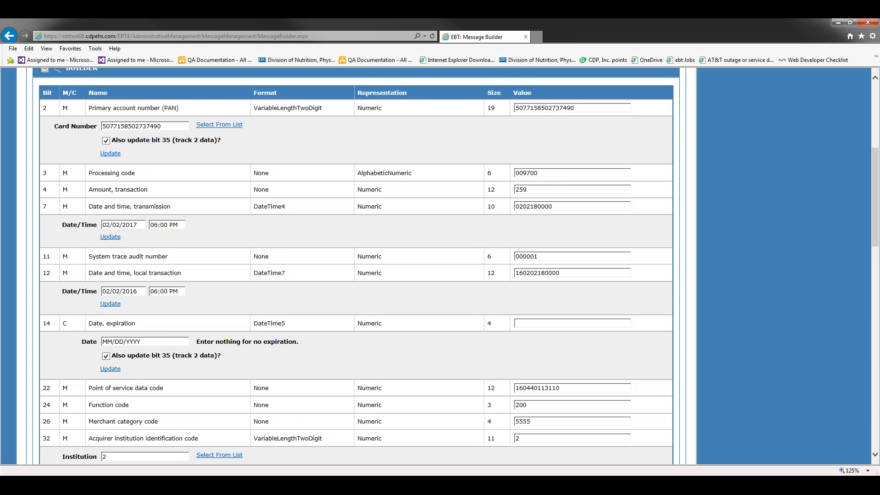
Apply Manual Transaction on the bit 53 row to generate PIN and security data.
{"action": "left_click_drag", "start_coordinate": [876, 197], "coordinate": [876, 358]}
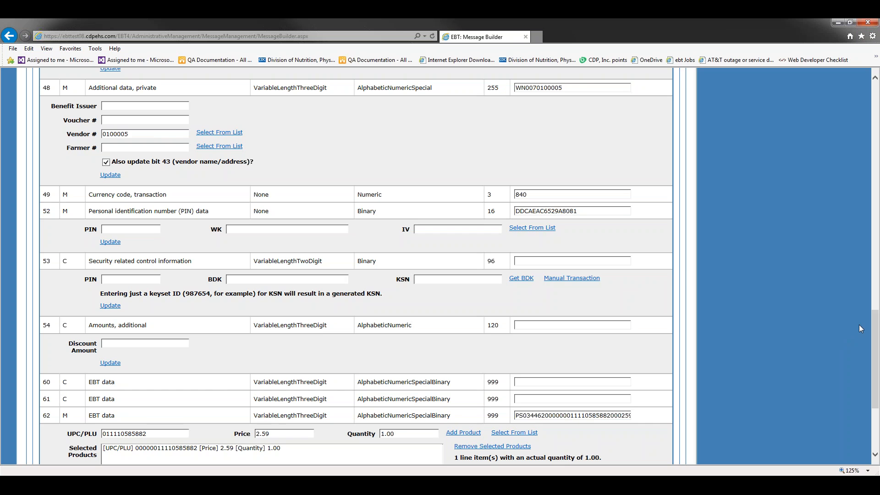
{"action": "left_click", "coordinate": [582, 284]}
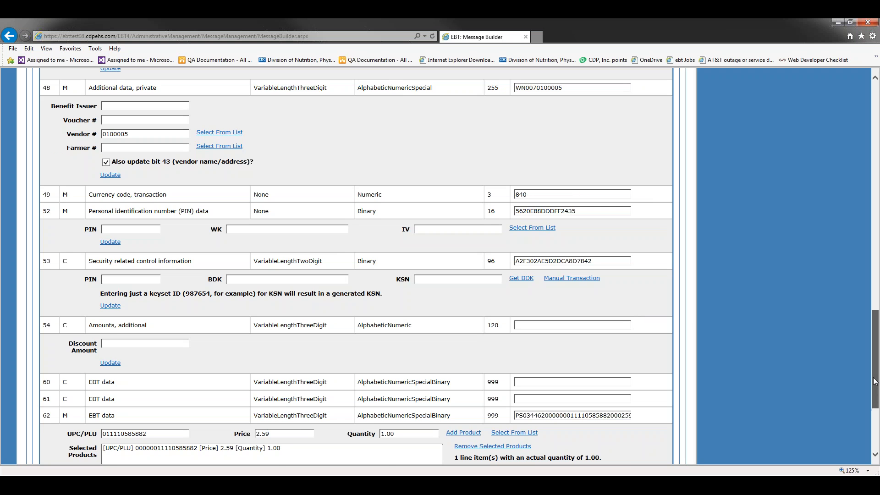
{"action": "left_click_drag", "start_coordinate": [875, 382], "coordinate": [877, 293]}
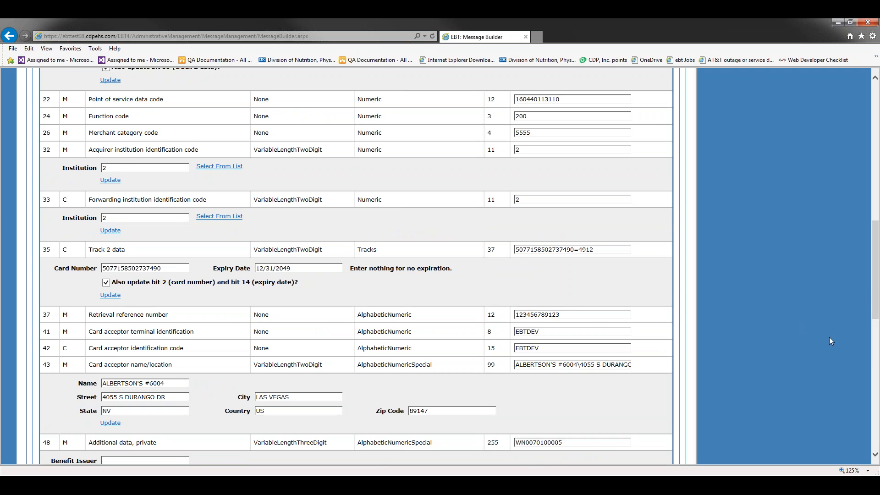
{"action": "left_click_drag", "start_coordinate": [875, 288], "coordinate": [875, 155]}
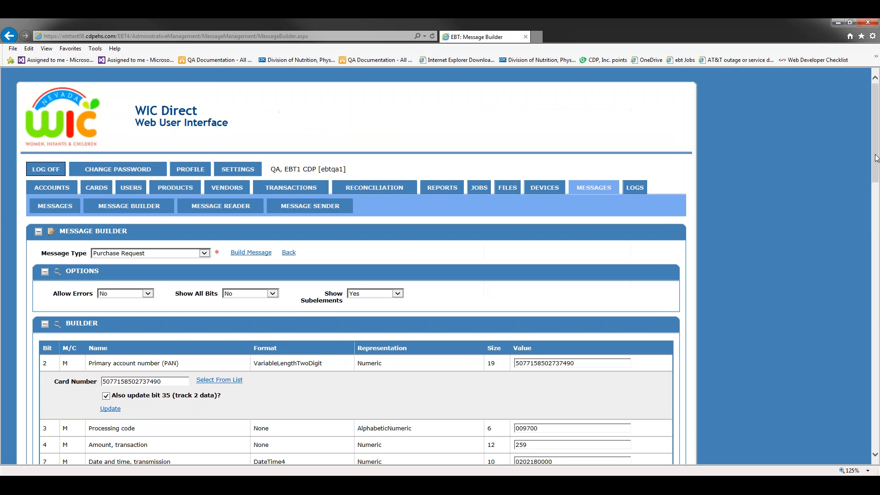
Build the Purchase Request message, check the generated text, and carry it to Message Sender.
{"action": "left_click", "coordinate": [256, 254]}
{"action": "left_click_drag", "start_coordinate": [874, 124], "coordinate": [873, 401]}
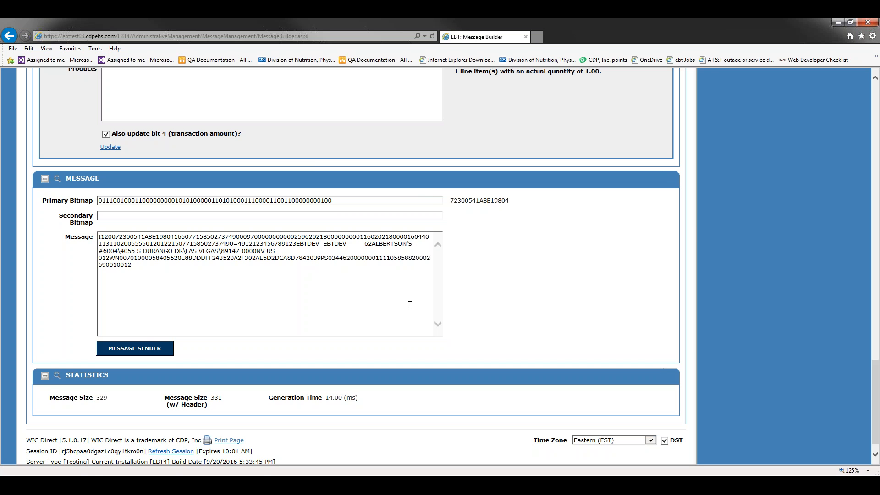
{"action": "left_click", "coordinate": [141, 353]}
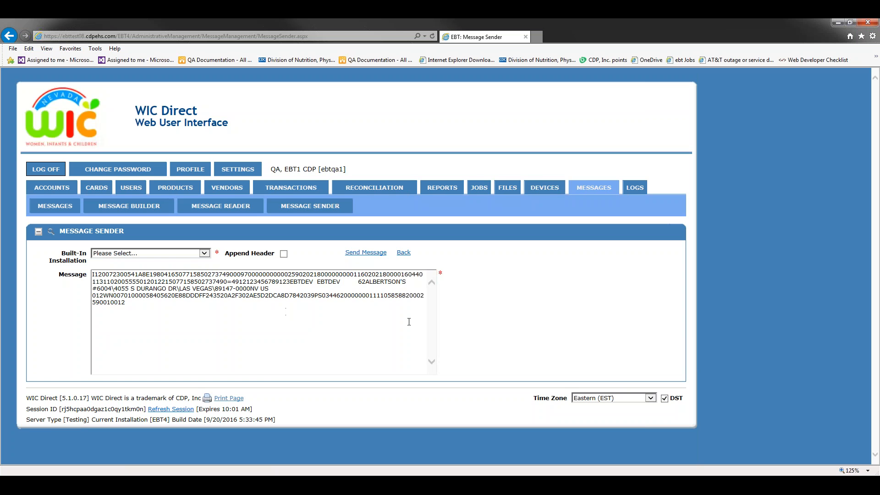
Send the message to installation KYETFULLV10 => EBT4 and decode the returned response.
{"action": "left_click", "coordinate": [207, 256]}
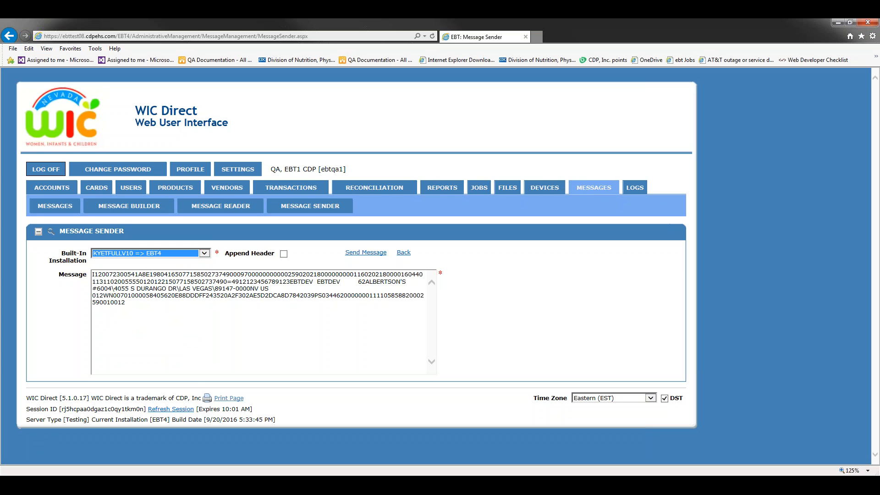
{"action": "left_click", "coordinate": [205, 253]}
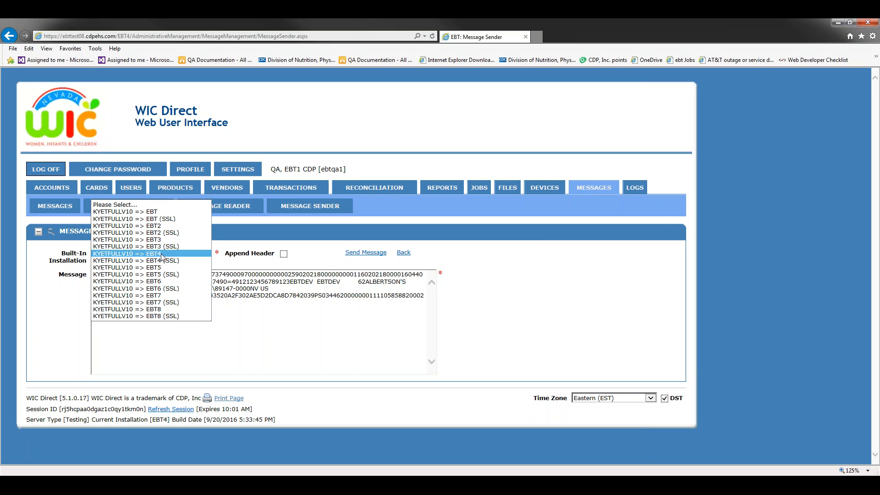
{"action": "left_click", "coordinate": [161, 256]}
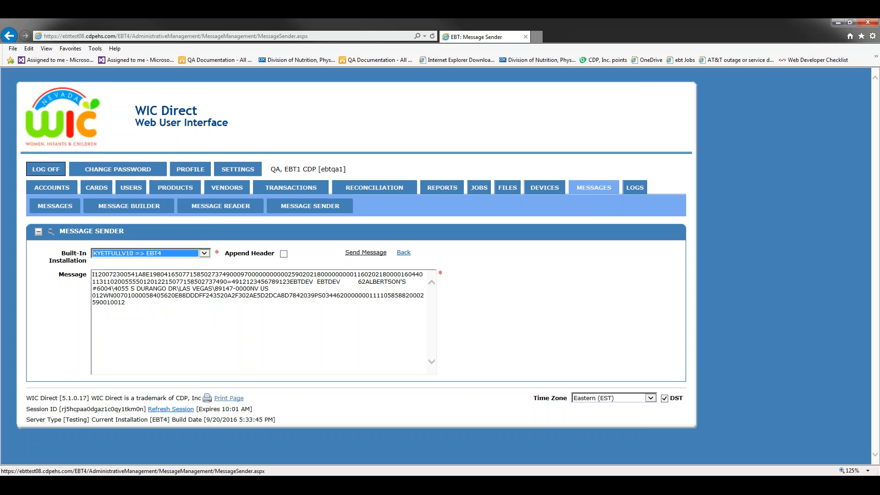
{"action": "left_click", "coordinate": [365, 255]}
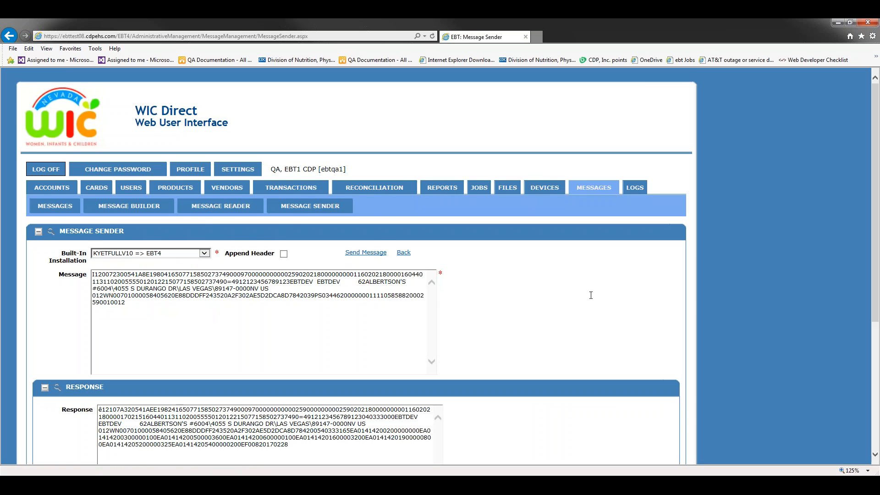
{"action": "scroll", "coordinate": [587, 289], "scroll_direction": "down", "scroll_amount": 5}
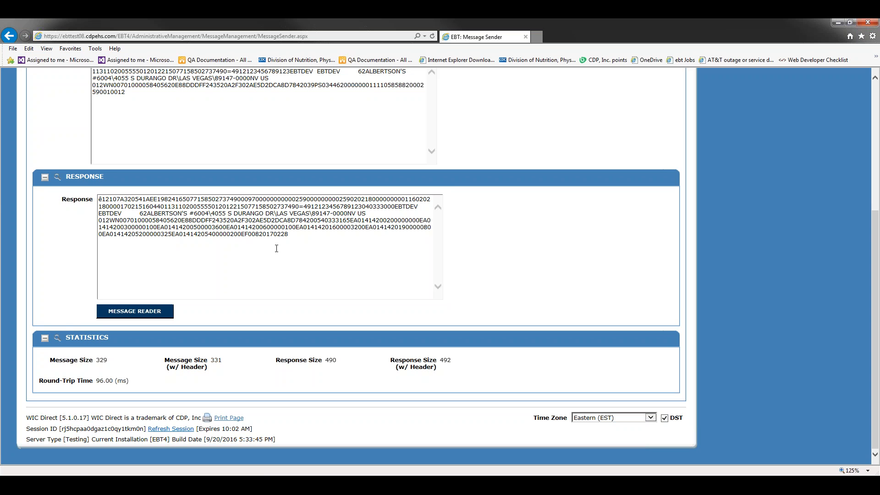
{"action": "left_click", "coordinate": [153, 313]}
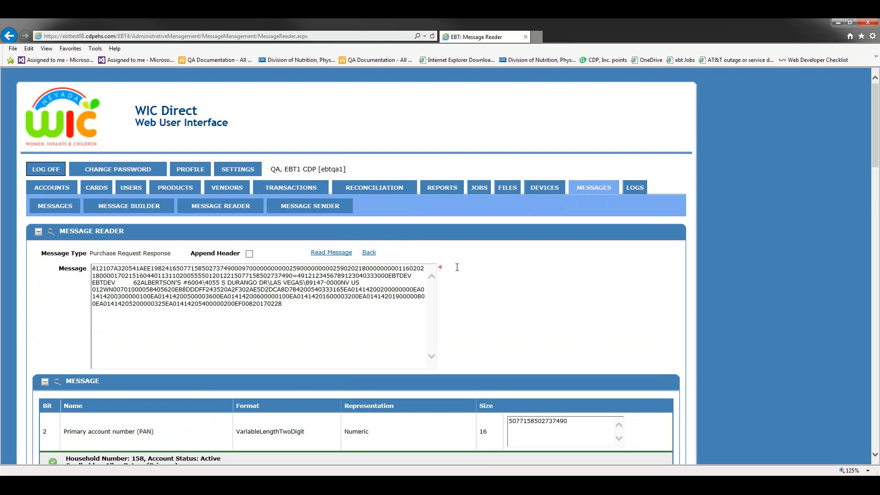
Scroll through the decoded Purchase Request Response fields to the remaining balances and back.
{"action": "scroll", "coordinate": [560, 285], "scroll_direction": "down", "scroll_amount": 4}
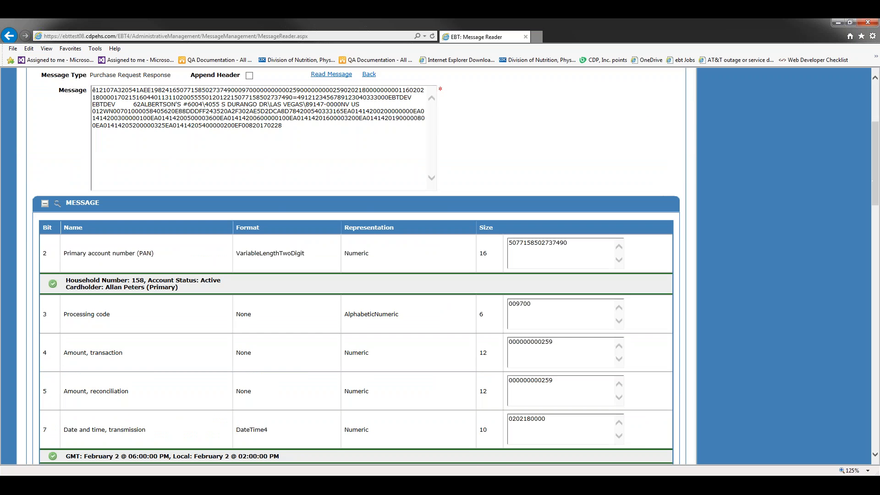
{"action": "scroll", "coordinate": [755, 243], "scroll_direction": "down", "scroll_amount": 3}
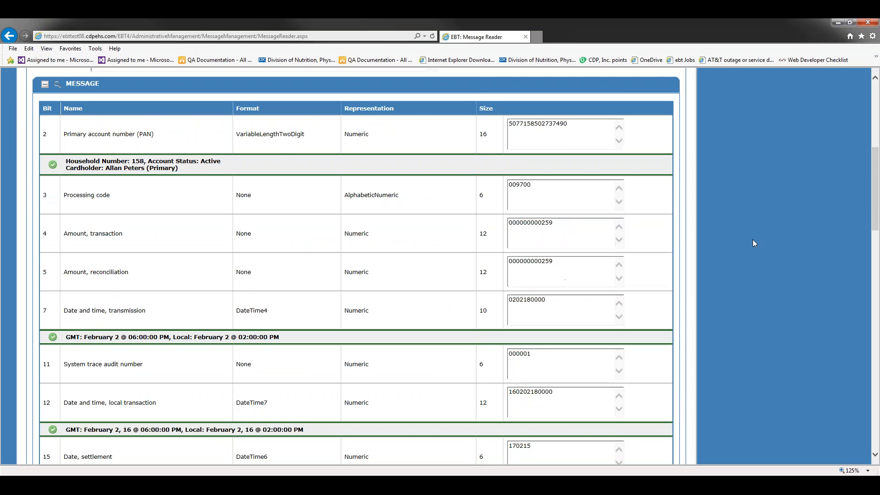
{"action": "left_click_drag", "start_coordinate": [876, 196], "coordinate": [876, 403]}
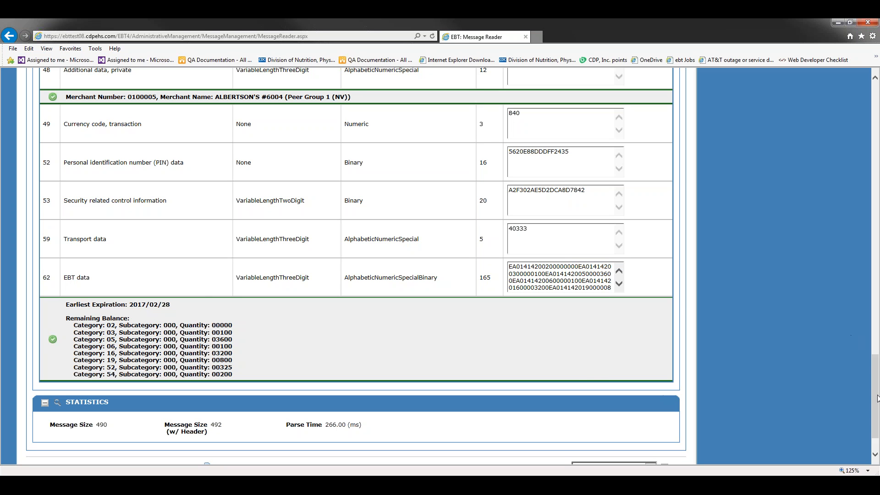
{"action": "scroll", "coordinate": [618, 315], "scroll_direction": "up", "scroll_amount": 15}
{"action": "scroll", "coordinate": [271, 114], "scroll_direction": "up", "scroll_amount": 10}
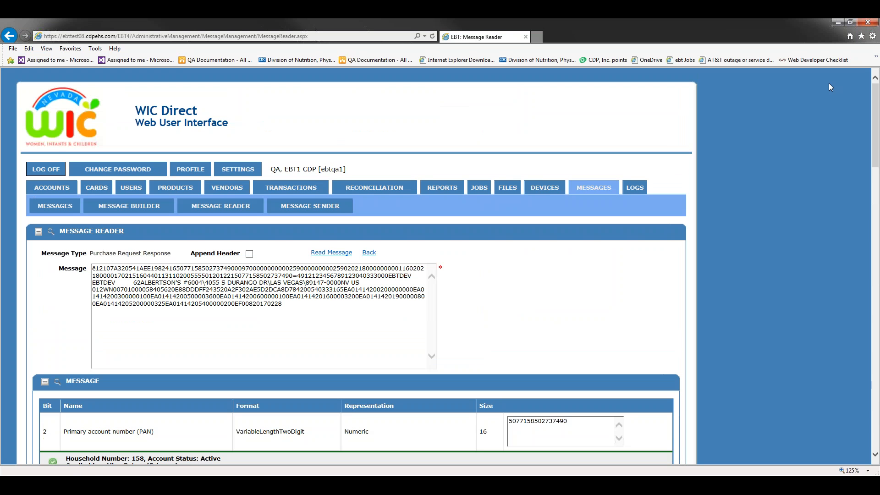
Open Transactions > Retail History and find transaction 40333, approved for $2.59.
{"action": "left_click", "coordinate": [284, 194]}
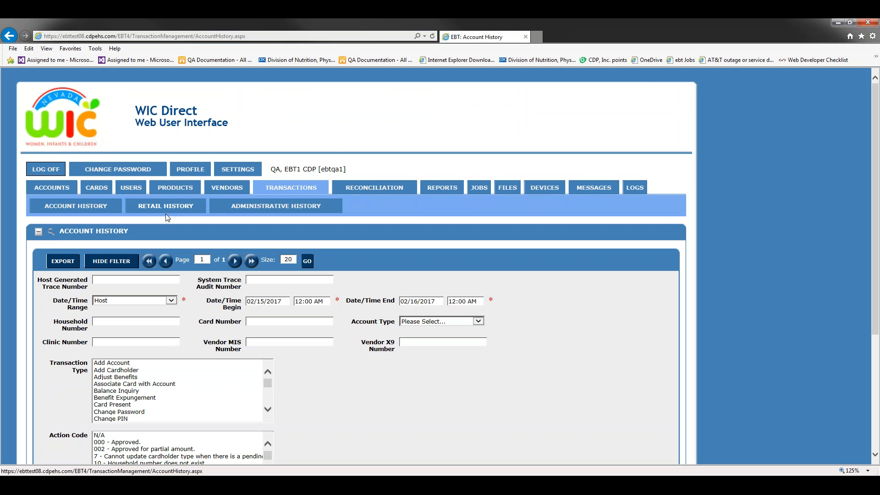
{"action": "left_click", "coordinate": [167, 211]}
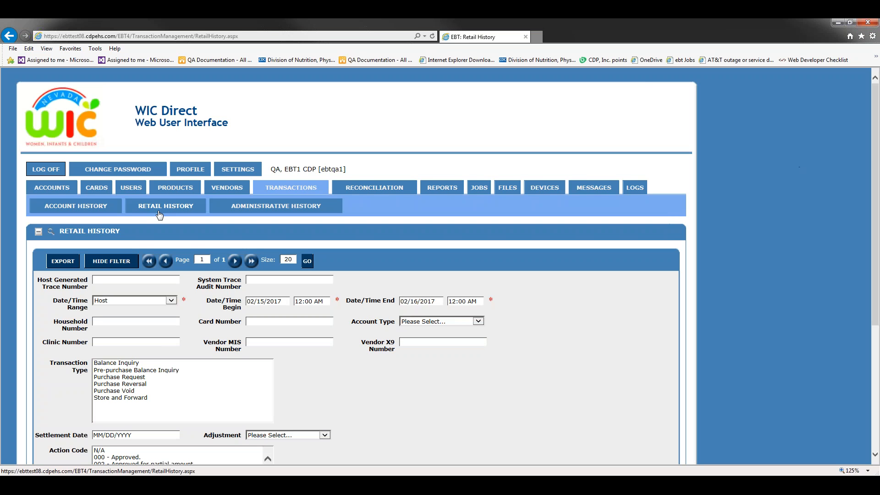
{"action": "scroll", "coordinate": [850, 214], "scroll_direction": "down", "scroll_amount": 2}
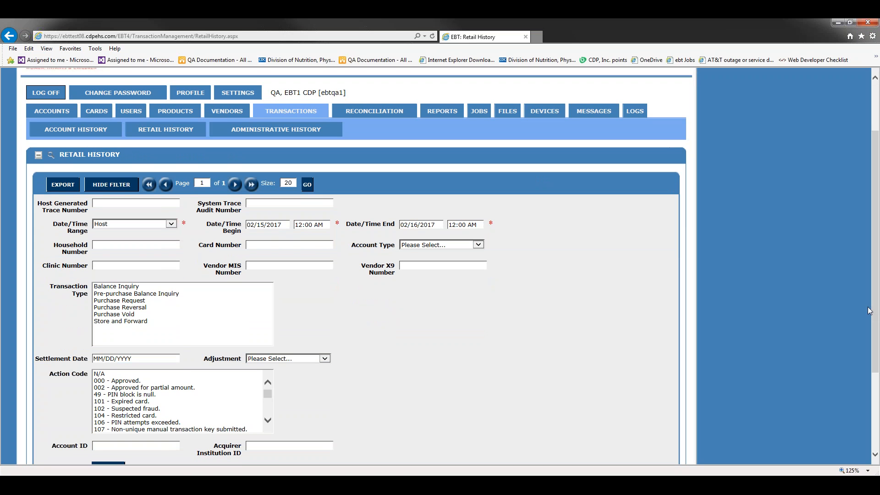
{"action": "scroll", "coordinate": [876, 248], "scroll_direction": "down", "scroll_amount": 3}
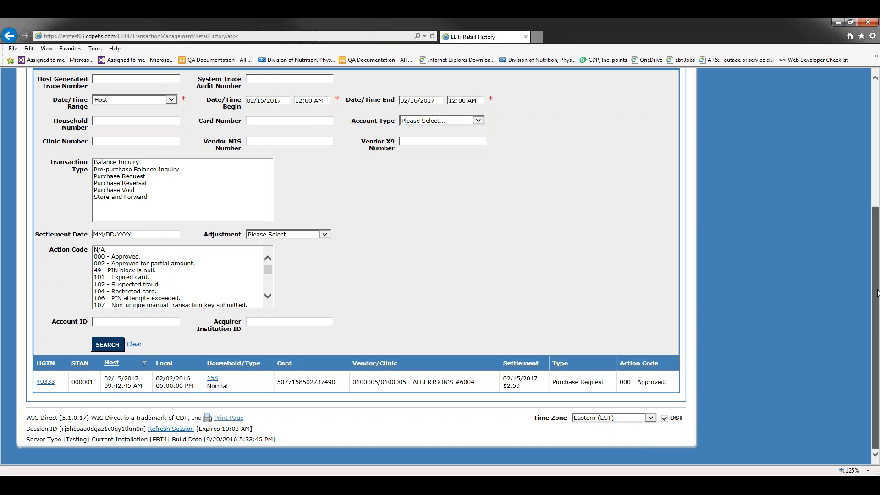
Open the Retail History Details for transaction 40333 and scroll to its product line.
{"action": "left_click", "coordinate": [46, 382]}
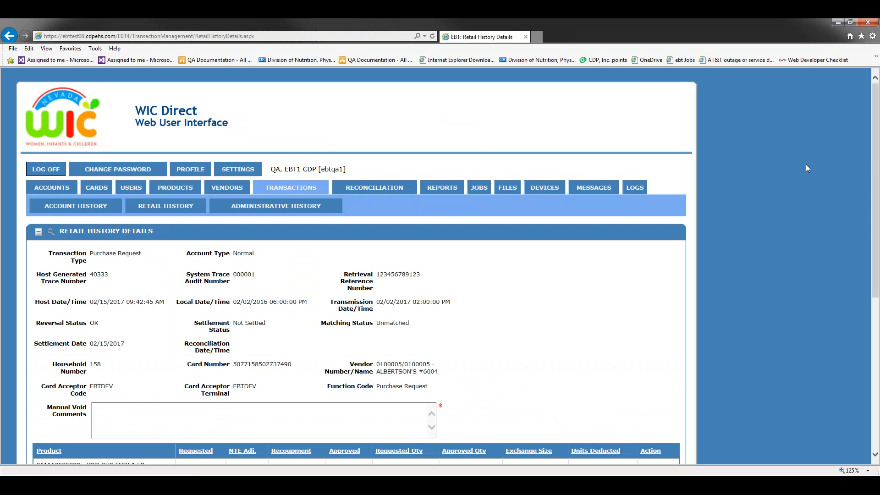
{"action": "left_click_drag", "start_coordinate": [876, 147], "coordinate": [877, 150]}
{"action": "left_click", "coordinate": [878, 265]}
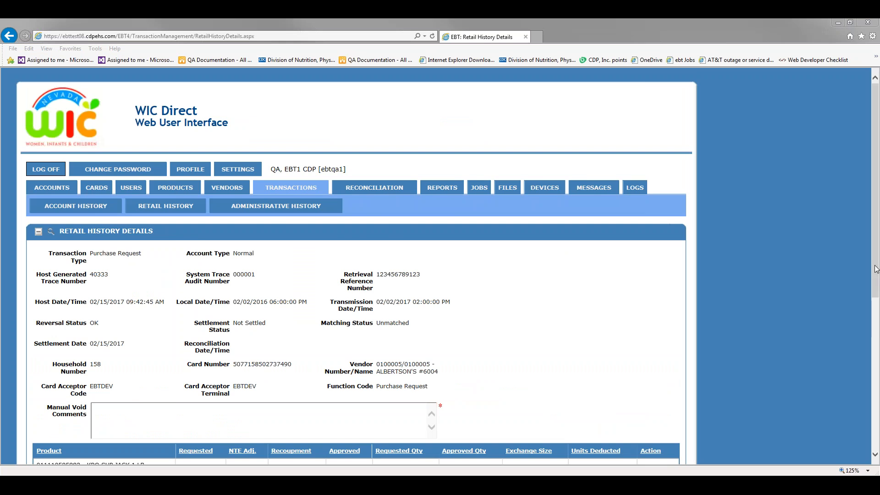
{"action": "scroll", "coordinate": [274, 341], "scroll_direction": "down", "scroll_amount": 4}
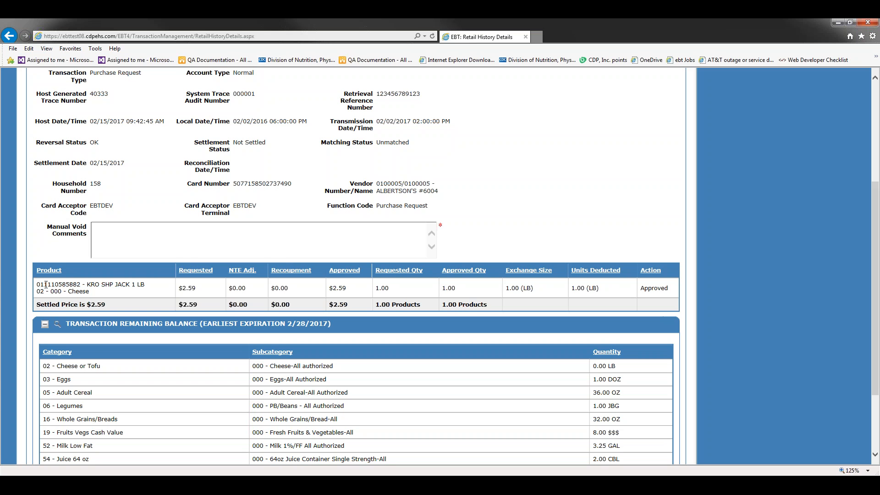
Highlight the cheese product code, then its category 02 and subcategory 000.
{"action": "left_click_drag", "start_coordinate": [46, 285], "coordinate": [87, 285]}
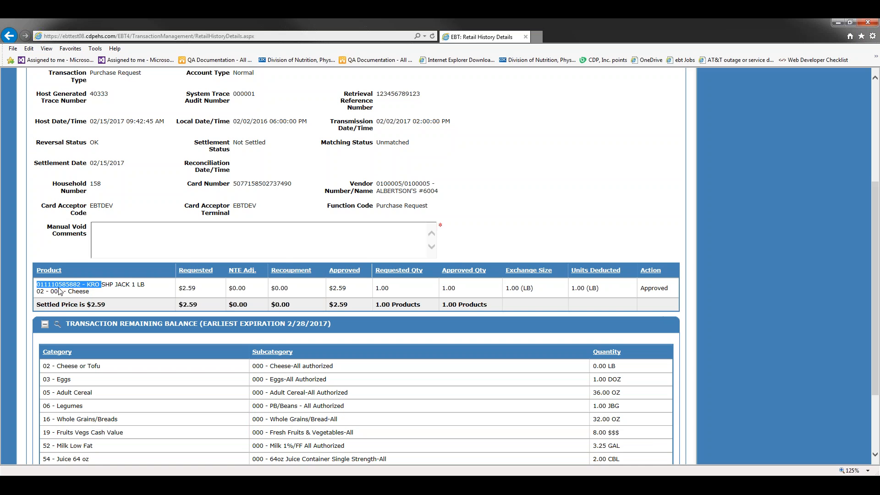
{"action": "left_click", "coordinate": [37, 291]}
{"action": "double_click", "coordinate": [37, 292]}
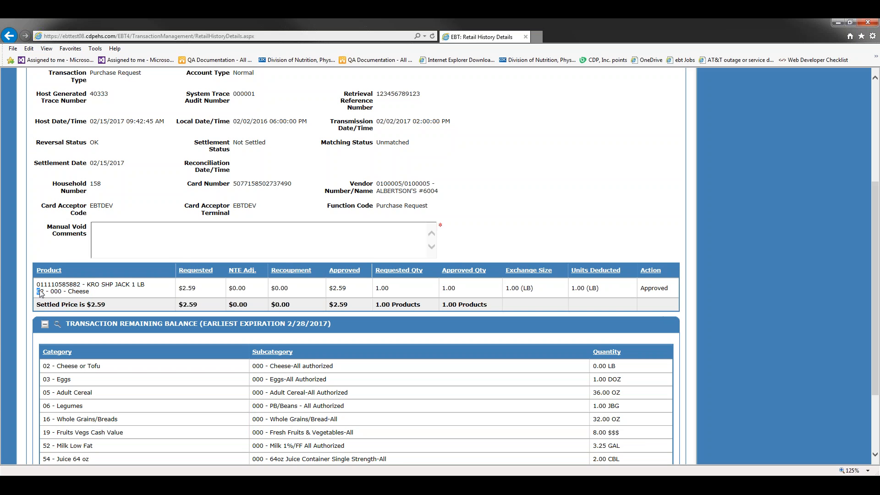
{"action": "double_click", "coordinate": [54, 291]}
{"action": "scroll", "coordinate": [205, 274], "scroll_direction": "down", "scroll_amount": 3}
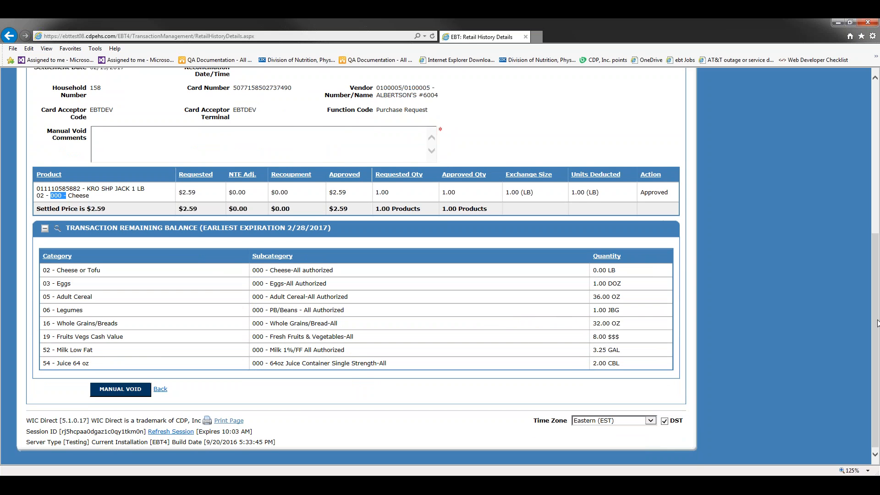
{"action": "scroll", "coordinate": [877, 330], "scroll_direction": "up", "scroll_amount": 3}
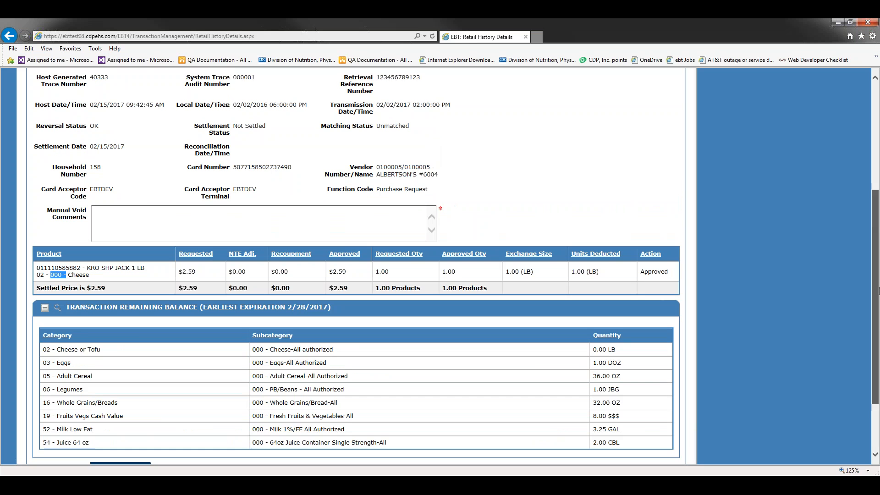
Enter a test comment and manually void transaction 40333, creating void transaction 40334.
{"action": "left_click", "coordinate": [312, 220]}
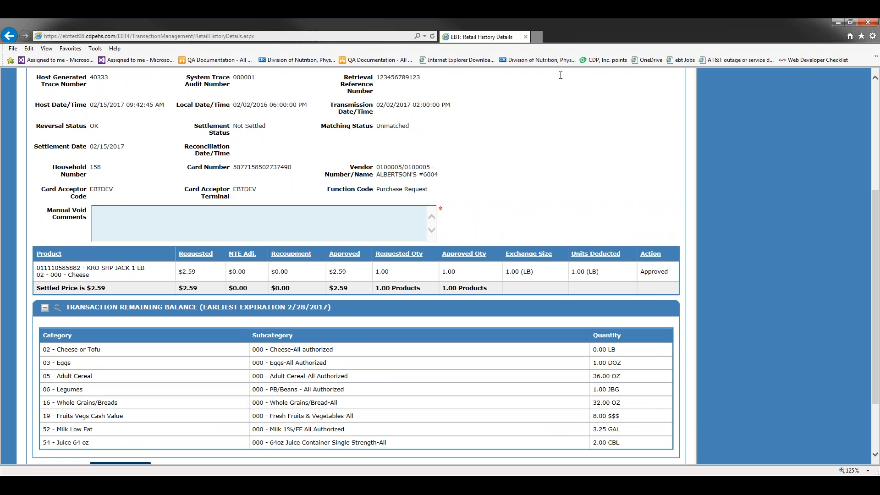
{"action": "type", "text": "Karen didi"}
{"action": "key", "text": "BackSpace"}
{"action": "type", "text": "this fo a"}
{"action": "type", "text": "r  test."}
{"action": "left_click_drag", "start_coordinate": [878, 311], "coordinate": [878, 358]}
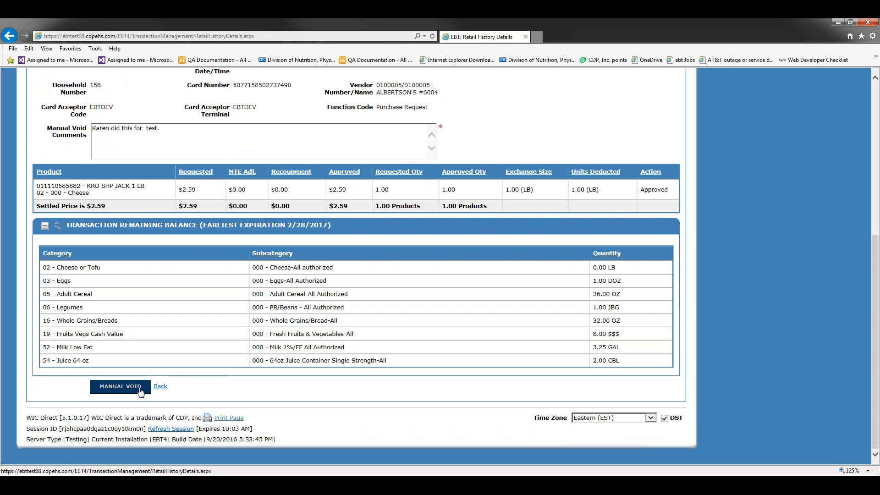
{"action": "left_click", "coordinate": [140, 391]}
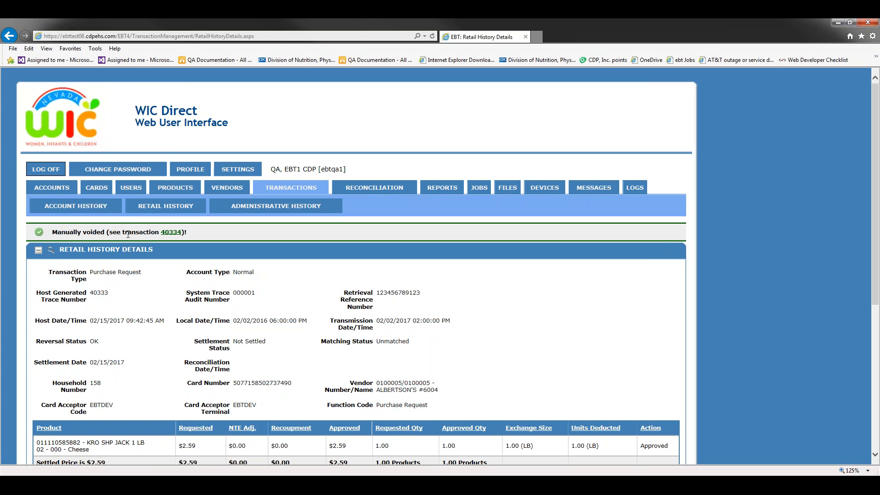
Check that Retail History lists the $2.59 Purchase Void 40334, then open household 158's details.
{"action": "left_click", "coordinate": [170, 212]}
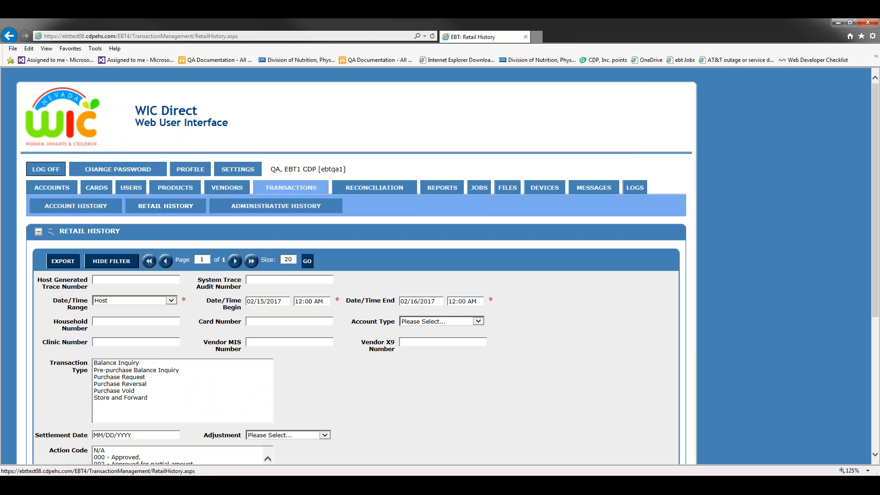
{"action": "scroll", "coordinate": [524, 273], "scroll_direction": "down", "scroll_amount": 1}
{"action": "scroll", "coordinate": [524, 273], "scroll_direction": "down", "scroll_amount": 5}
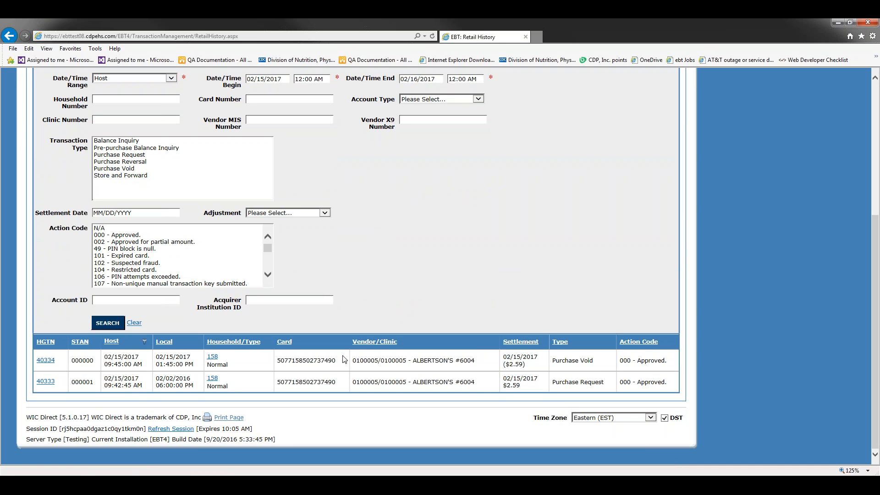
{"action": "left_click", "coordinate": [213, 357]}
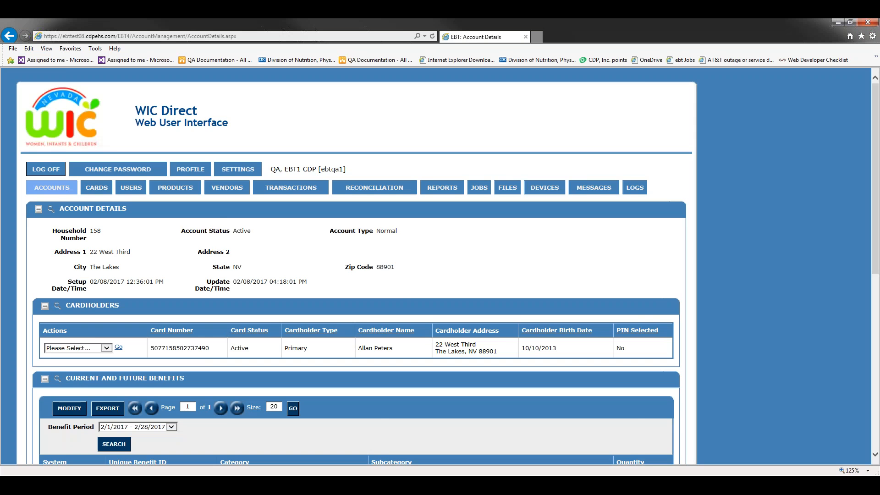
{"action": "scroll", "coordinate": [400, 298], "scroll_direction": "down", "scroll_amount": 4}
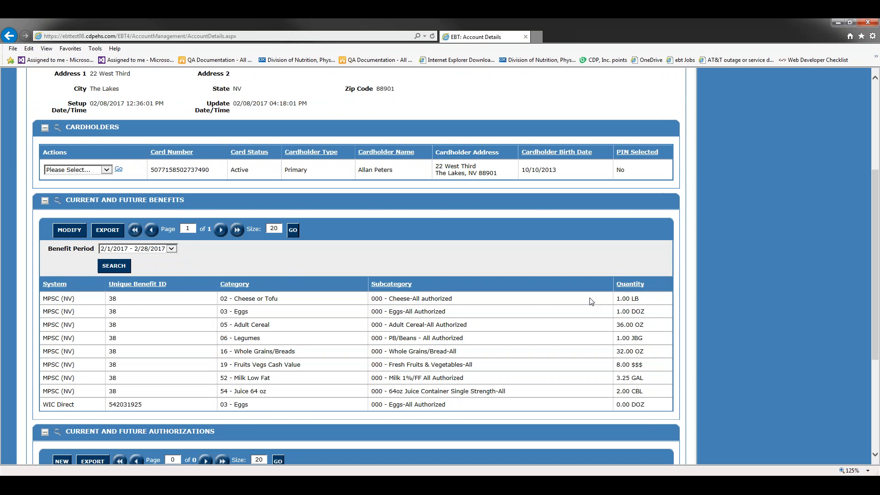
{"action": "scroll", "coordinate": [846, 282], "scroll_direction": "up", "scroll_amount": 4}
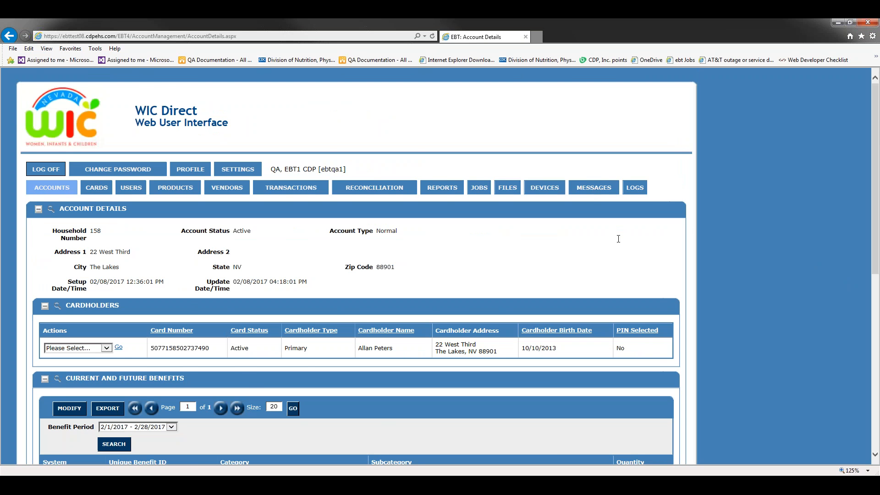
{"action": "scroll", "coordinate": [618, 238], "scroll_direction": "down", "scroll_amount": 1}
{"action": "scroll", "coordinate": [407, 271], "scroll_direction": "down", "scroll_amount": 3}
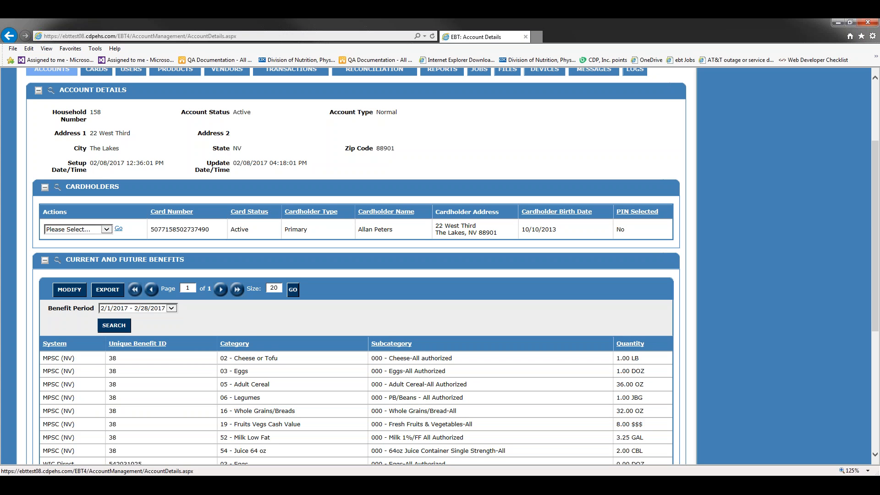
{"action": "scroll", "coordinate": [762, 241], "scroll_direction": "up", "scroll_amount": 3}
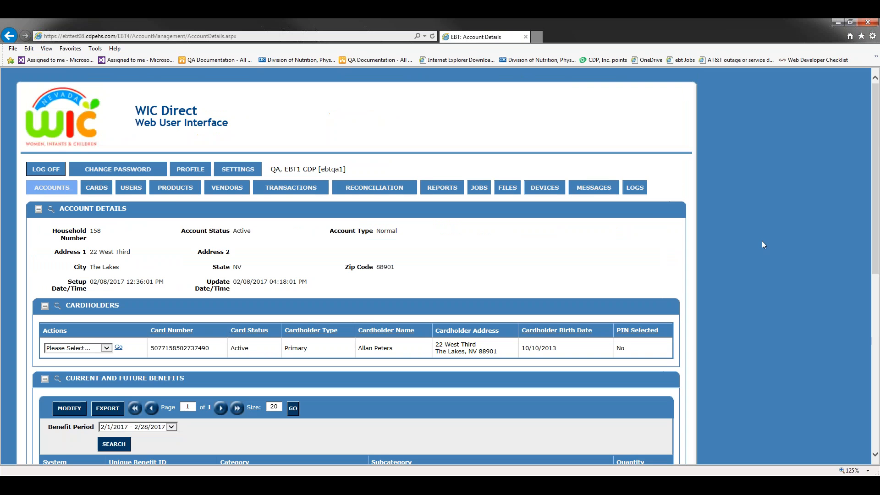
Open the Messages log showing Purchase Request 40333 and Purchase Void 40334.
{"action": "left_click", "coordinate": [595, 189]}
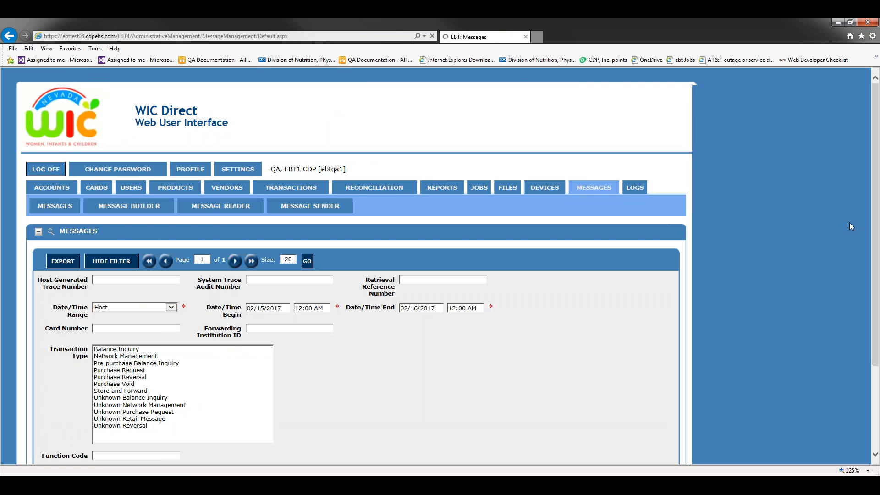
{"action": "scroll", "coordinate": [788, 253], "scroll_direction": "down", "scroll_amount": 1}
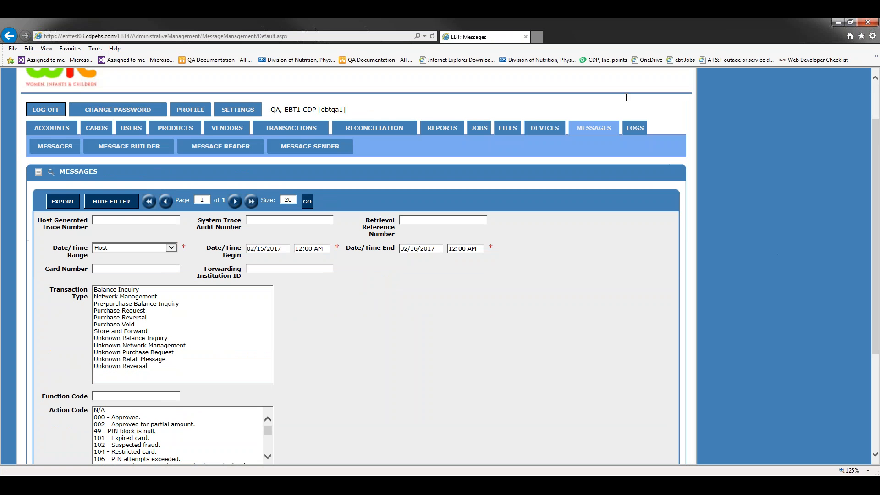
{"action": "scroll", "coordinate": [550, 256], "scroll_direction": "down", "scroll_amount": 3}
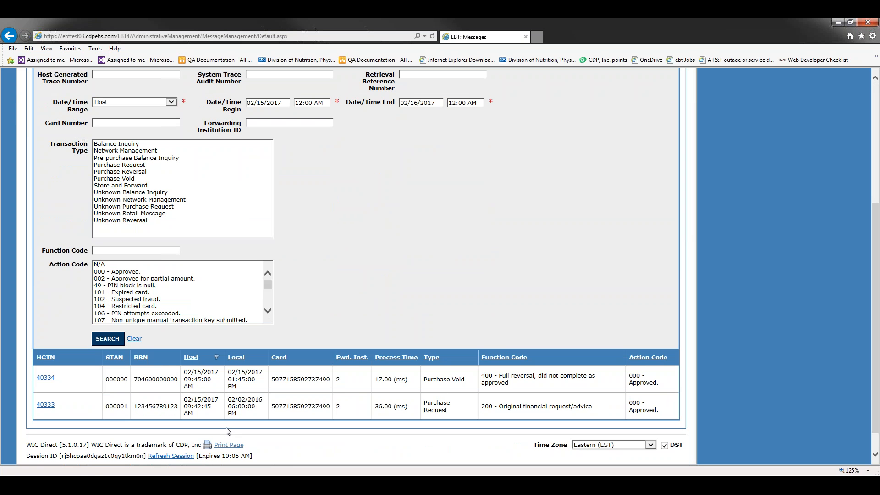
Save Purchase Request 40333 as a message template and return to Message Builder.
{"action": "mouse_move", "coordinate": [46, 405]}
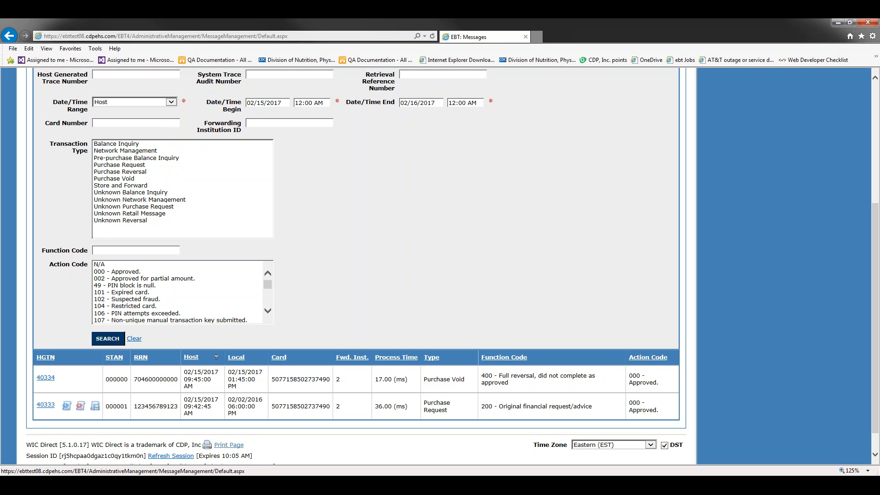
{"action": "left_click", "coordinate": [95, 406]}
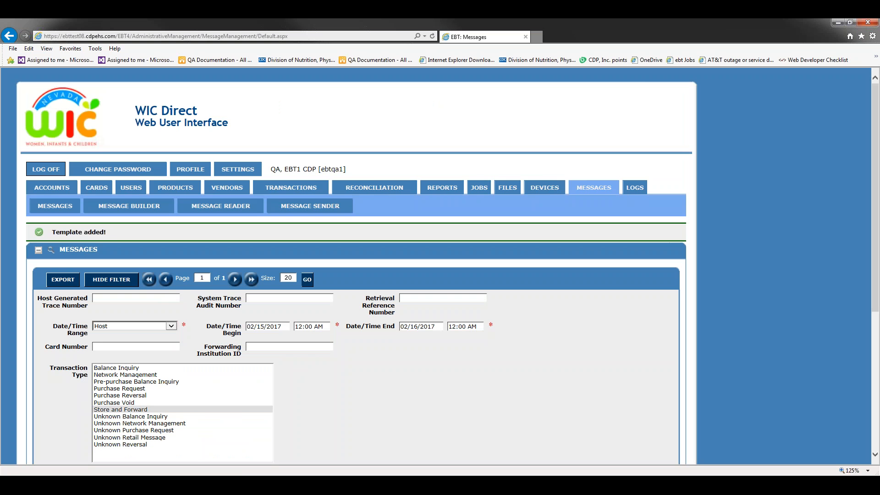
{"action": "left_click_drag", "start_coordinate": [108, 232], "coordinate": [52, 232]}
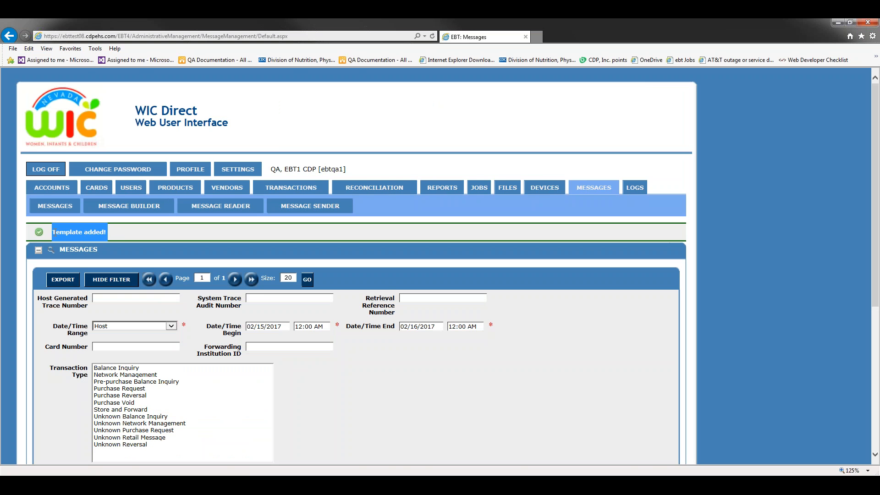
{"action": "left_click", "coordinate": [445, 371]}
{"action": "scroll", "coordinate": [530, 346], "scroll_direction": "down", "scroll_amount": 5}
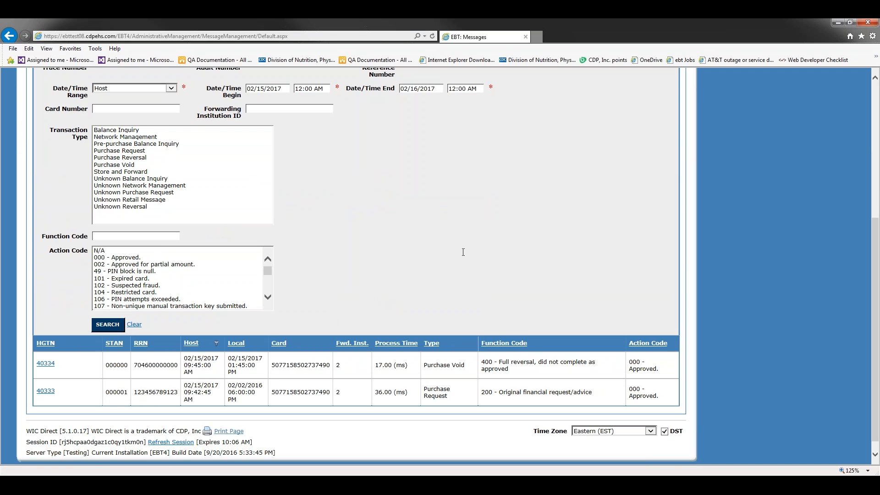
{"action": "scroll", "coordinate": [462, 252], "scroll_direction": "up", "scroll_amount": 5}
{"action": "scroll", "coordinate": [463, 252], "scroll_direction": "down", "scroll_amount": 1}
{"action": "left_click", "coordinate": [129, 147]}
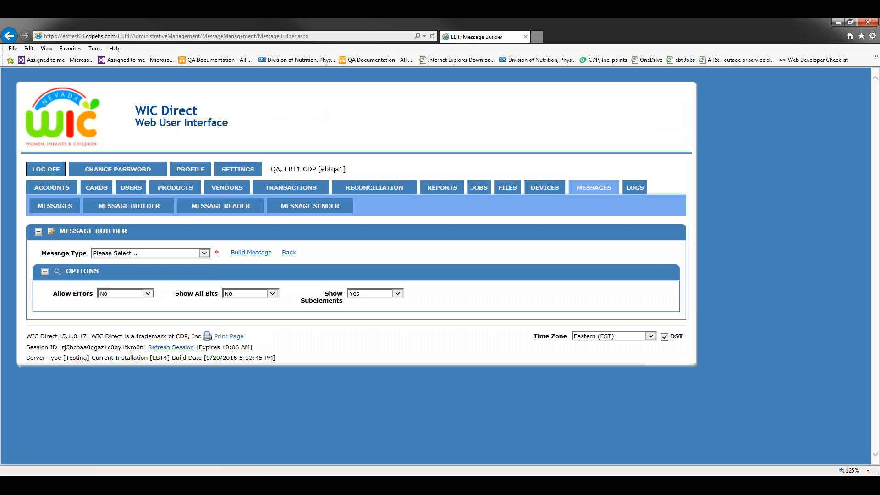
Choose Saved Template and load HGTN 40333 - Purchase Request from templates page 2.
{"action": "left_click", "coordinate": [204, 253]}
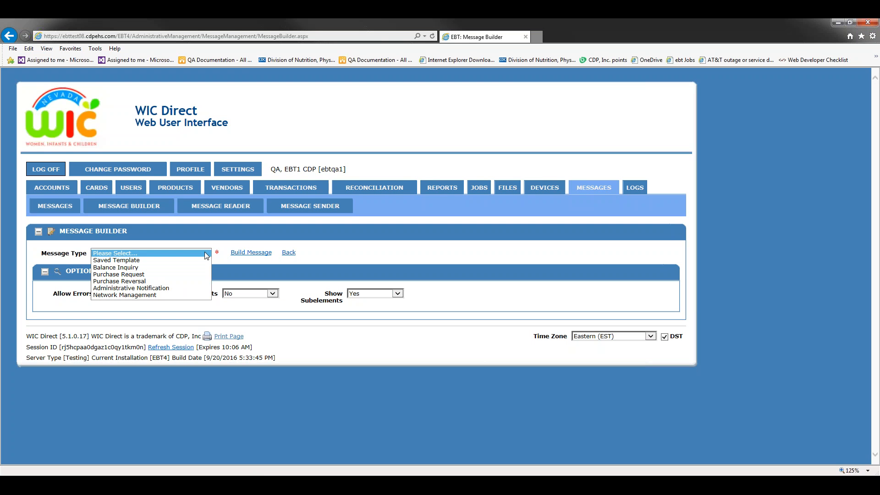
{"action": "left_click", "coordinate": [132, 261]}
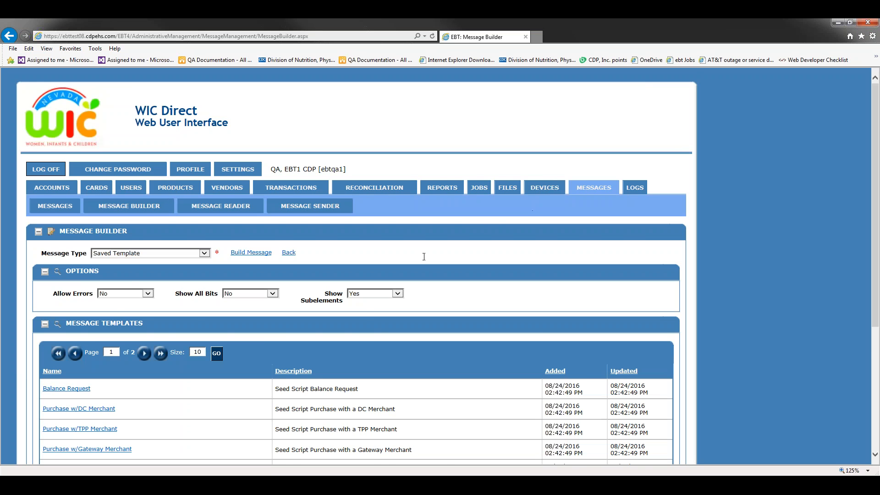
{"action": "scroll", "coordinate": [356, 289], "scroll_direction": "down", "scroll_amount": 3}
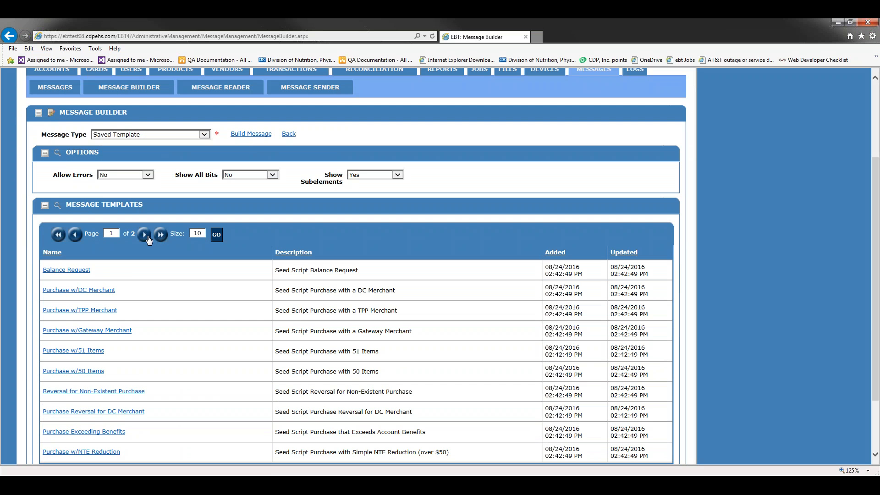
{"action": "left_click", "coordinate": [144, 235]}
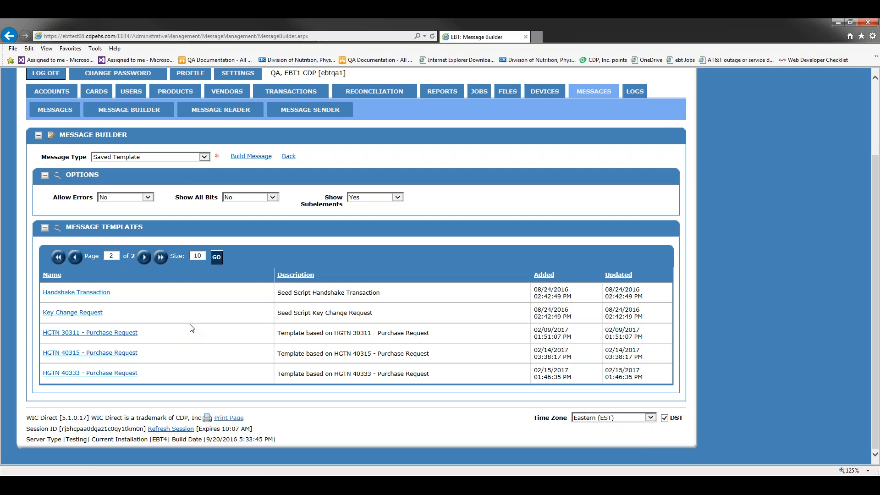
{"action": "left_click", "coordinate": [117, 375]}
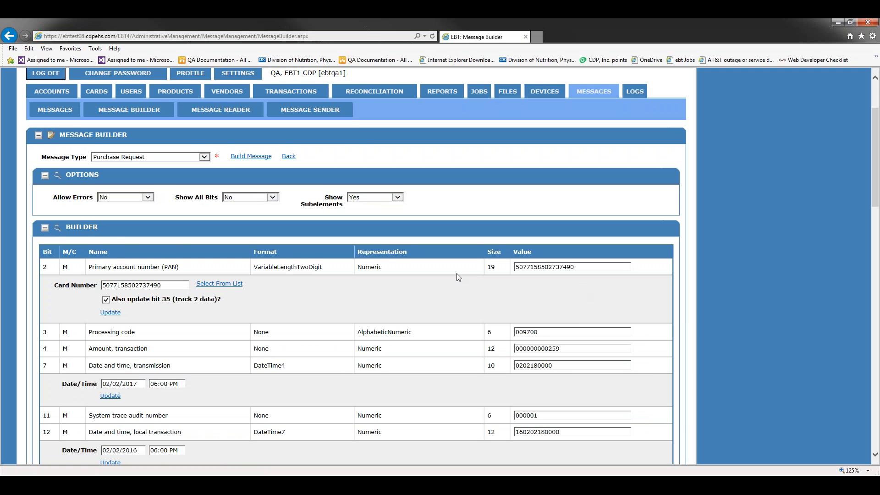
Change bit 11 STAN to 000009 and add Manual Transaction security data.
{"action": "scroll", "coordinate": [635, 315], "scroll_direction": "down", "scroll_amount": 3}
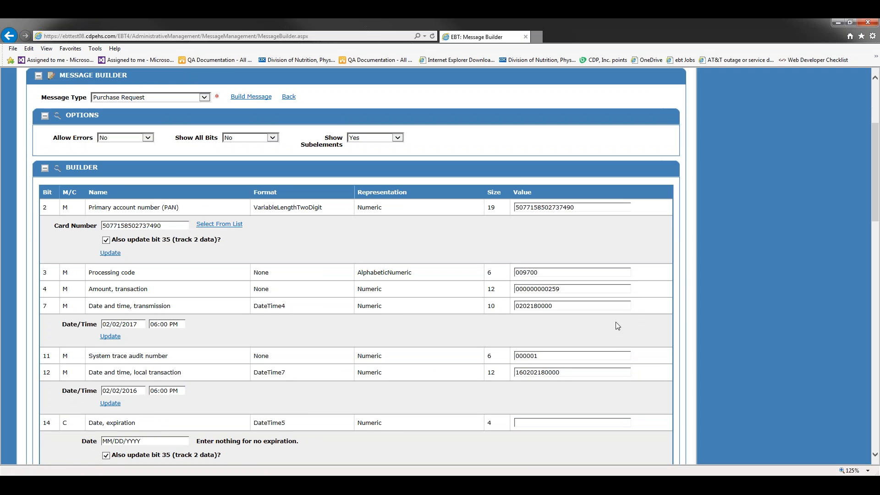
{"action": "left_click", "coordinate": [550, 296]}
{"action": "key", "text": "BackSpace"}
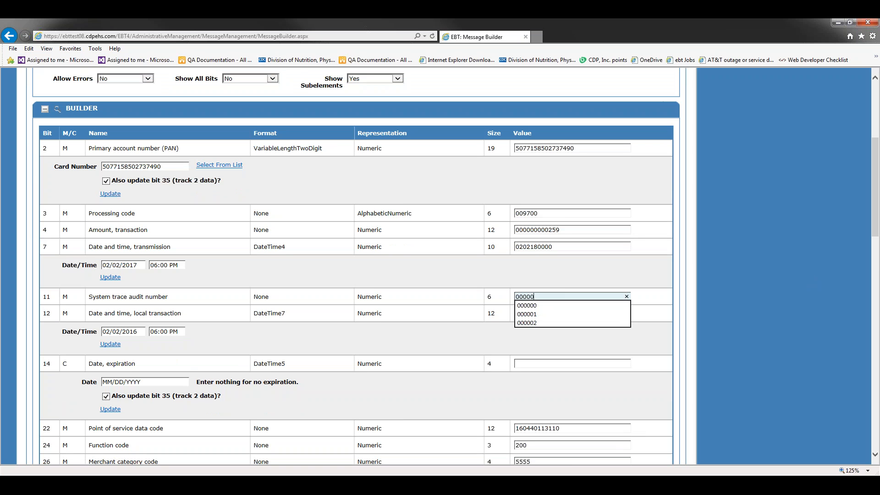
{"action": "type", "text": "9"}
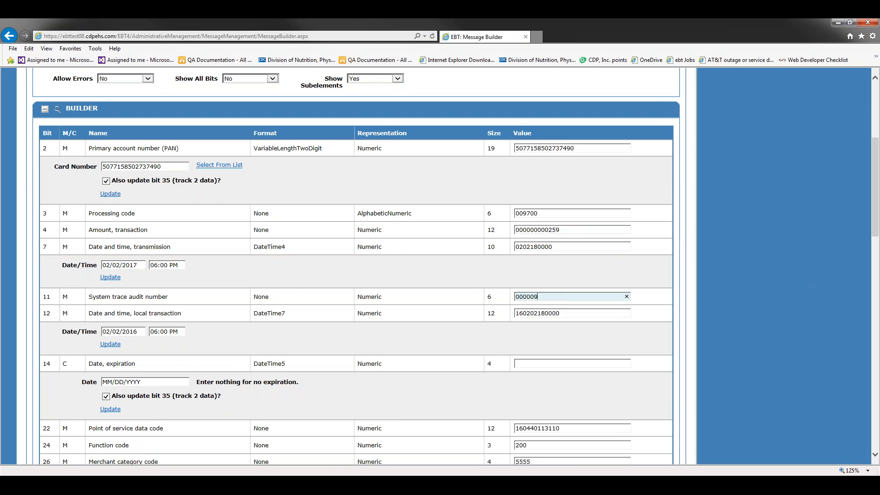
{"action": "scroll", "coordinate": [545, 341], "scroll_direction": "down", "scroll_amount": 4}
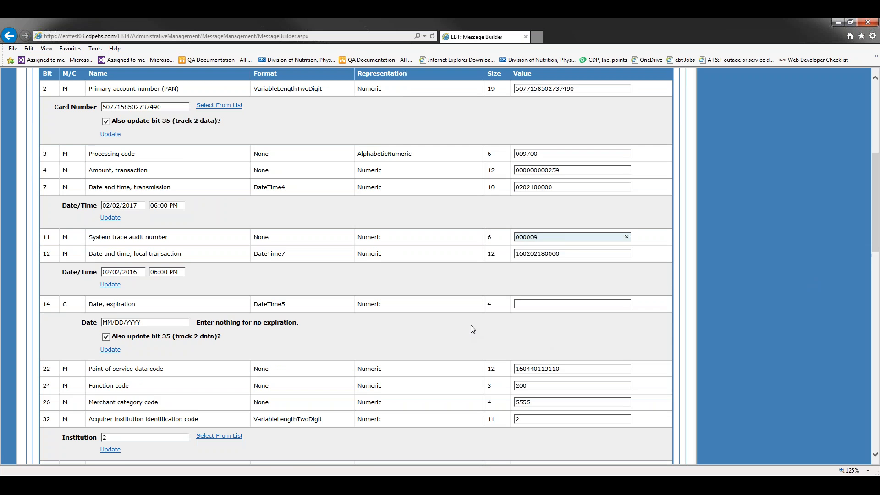
{"action": "scroll", "coordinate": [572, 340], "scroll_direction": "down", "scroll_amount": 12}
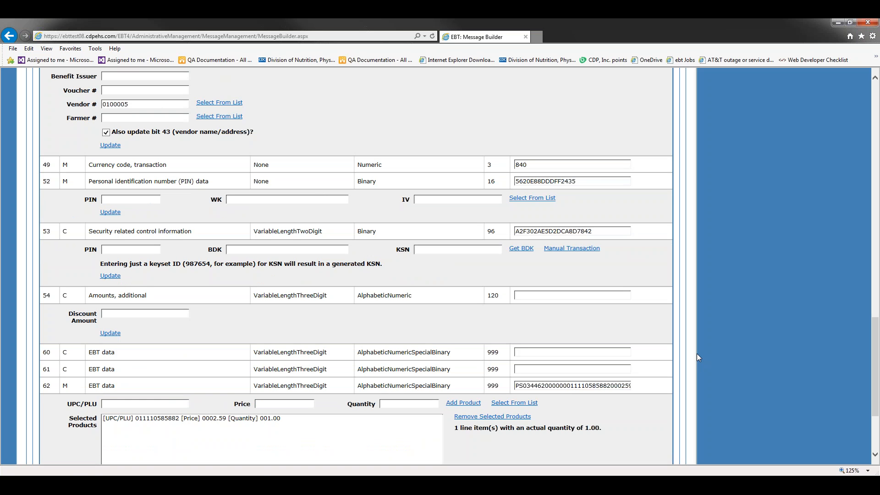
{"action": "left_click", "coordinate": [585, 252]}
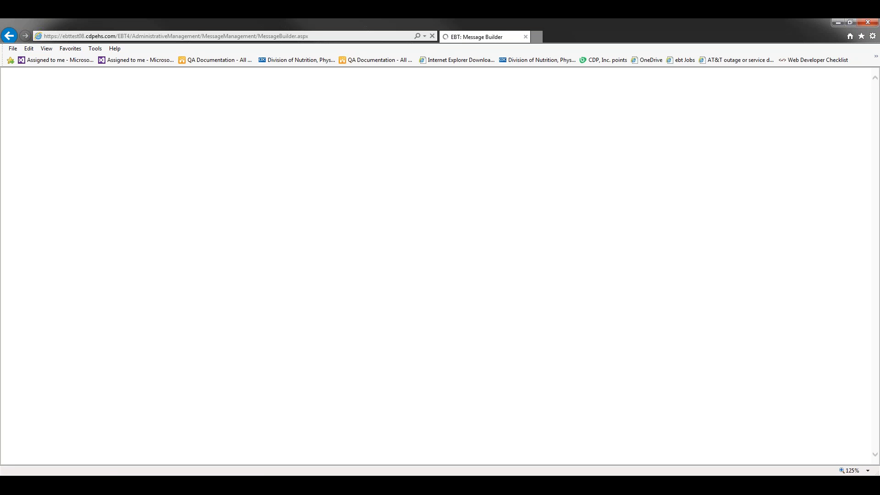
{"action": "scroll", "coordinate": [573, 222], "scroll_direction": "up", "scroll_amount": 15}
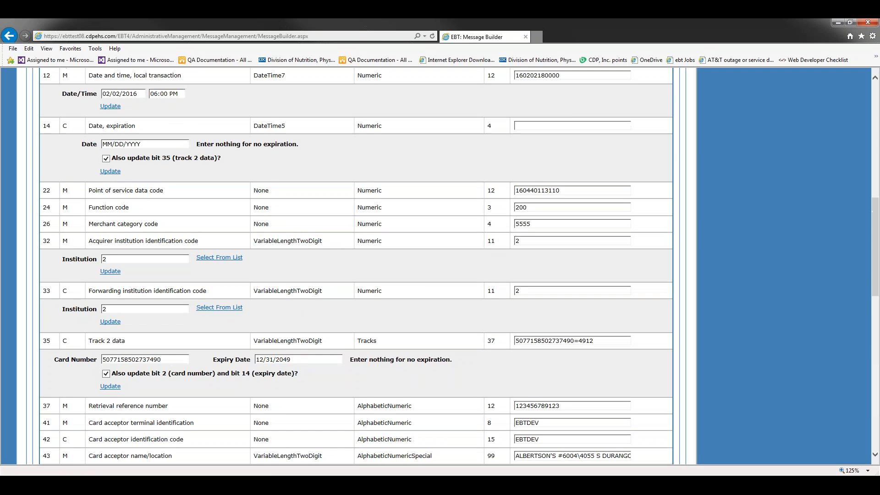
{"action": "scroll", "coordinate": [318, 177], "scroll_direction": "up", "scroll_amount": 10}
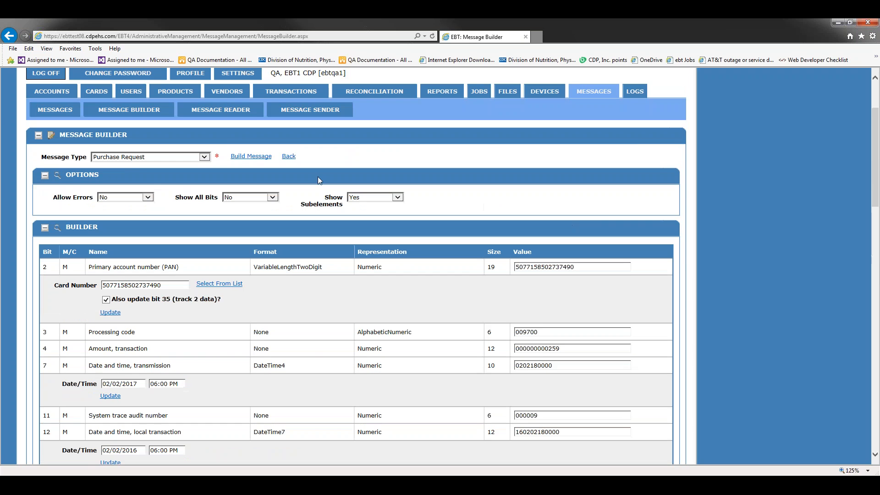
Build the 329-byte Purchase Request message and pass it to Message Sender.
{"action": "left_click", "coordinate": [245, 157]}
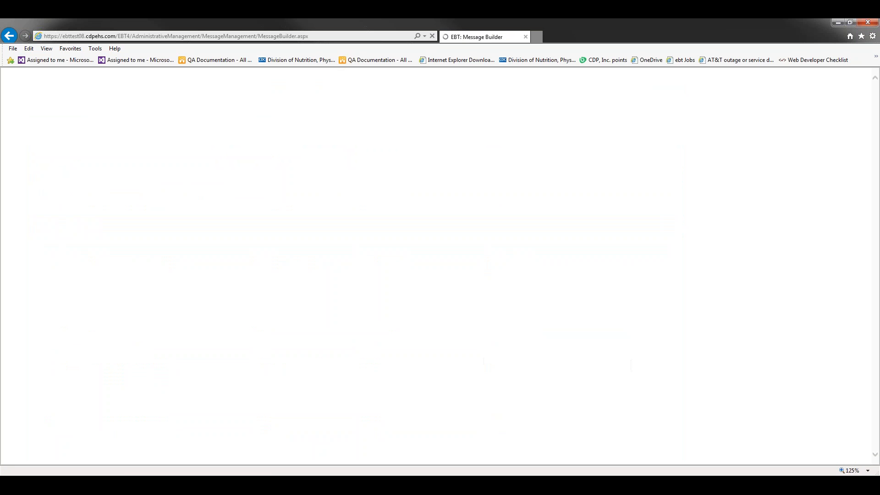
{"action": "scroll", "coordinate": [751, 212], "scroll_direction": "down", "scroll_amount": 1}
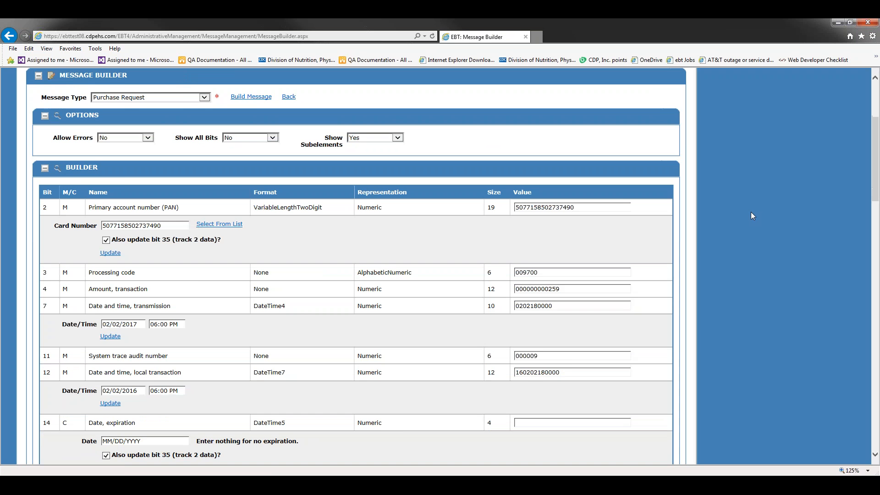
{"action": "scroll", "coordinate": [750, 215], "scroll_direction": "down", "scroll_amount": 15}
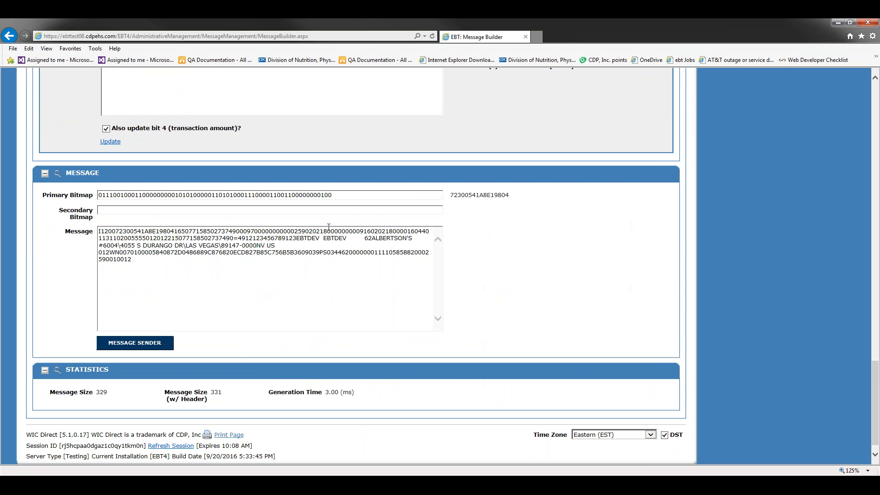
{"action": "left_click", "coordinate": [155, 342]}
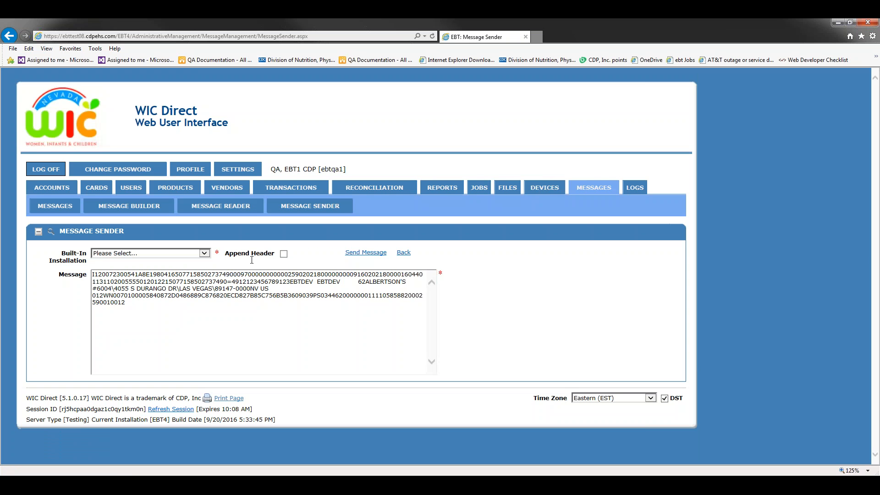
Send the purchase request message to the KYETFULLV10 => EBT4 installation.
{"action": "left_click", "coordinate": [204, 253]}
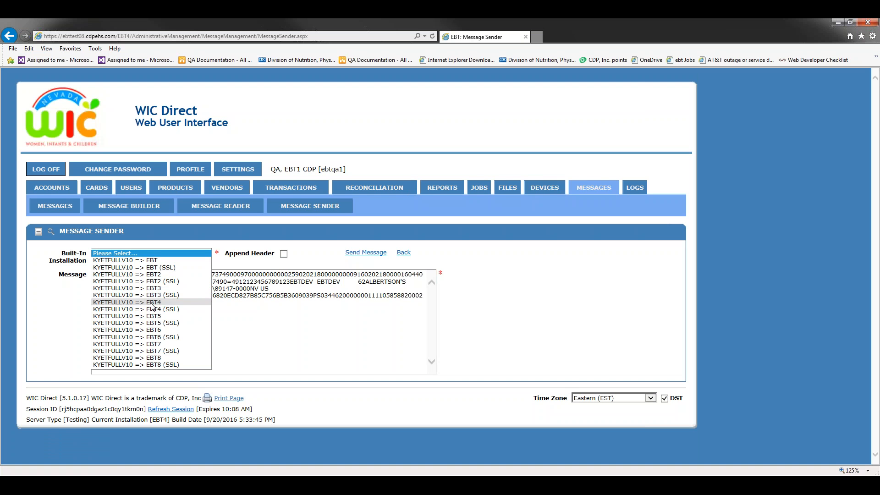
{"action": "left_click", "coordinate": [152, 302]}
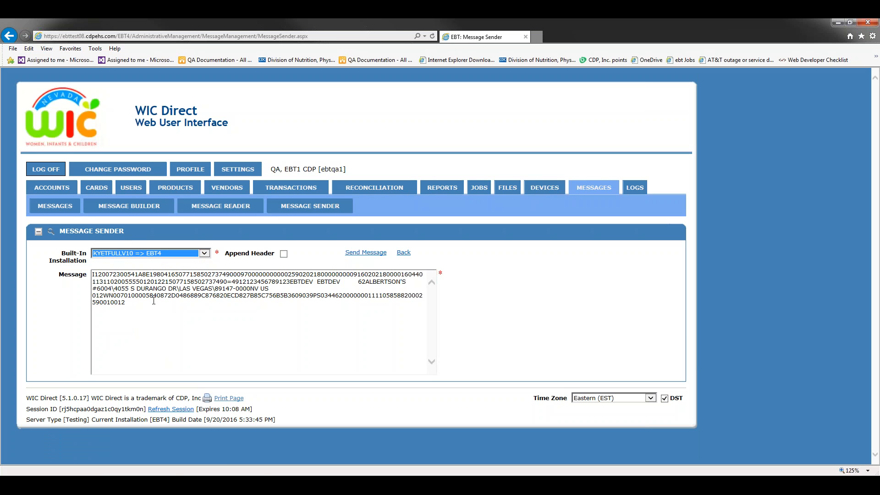
{"action": "left_click", "coordinate": [370, 257]}
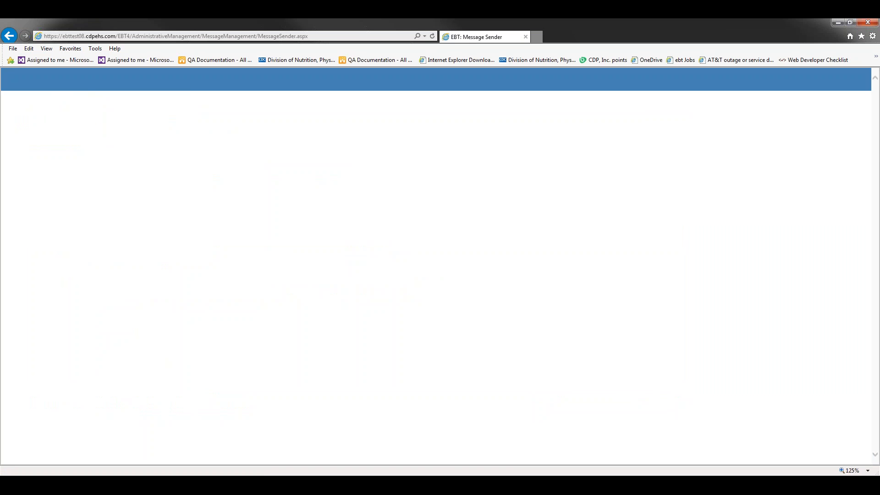
Review the 490-byte, 65 ms response and statistics, then go to Account History.
{"action": "scroll", "coordinate": [561, 294], "scroll_direction": "down", "scroll_amount": 1}
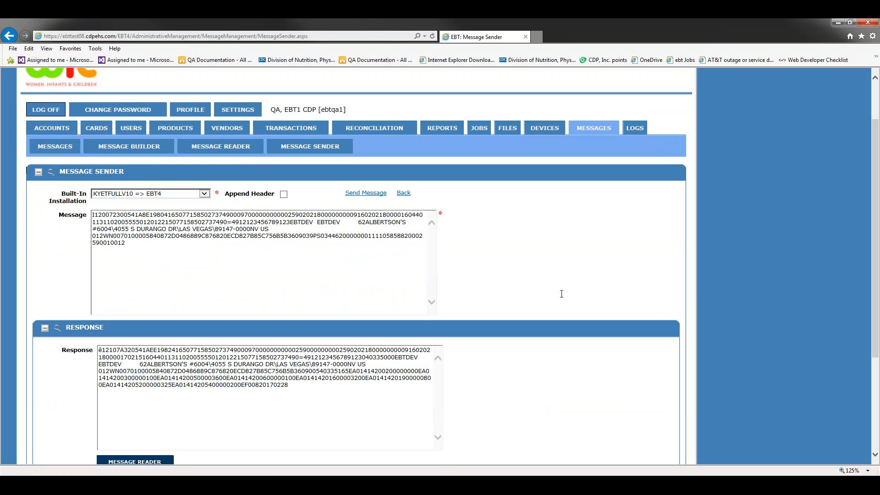
{"action": "scroll", "coordinate": [461, 371], "scroll_direction": "down", "scroll_amount": 3}
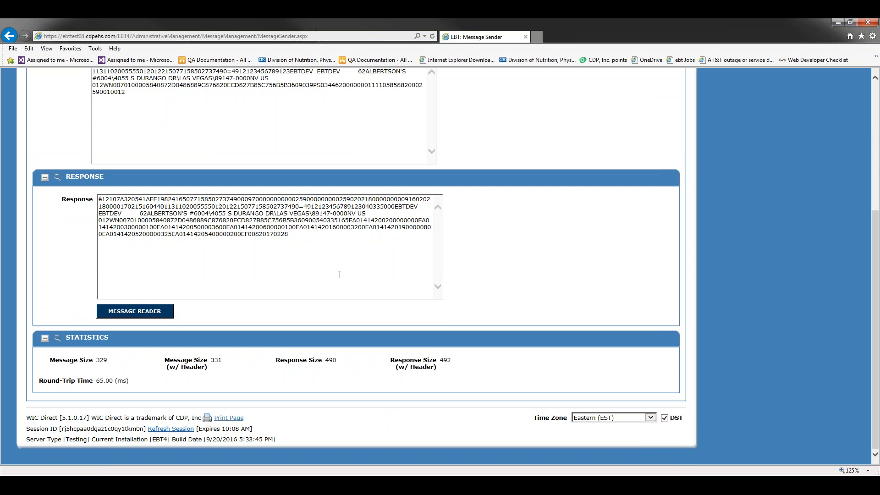
{"action": "scroll", "coordinate": [566, 276], "scroll_direction": "up", "scroll_amount": 3}
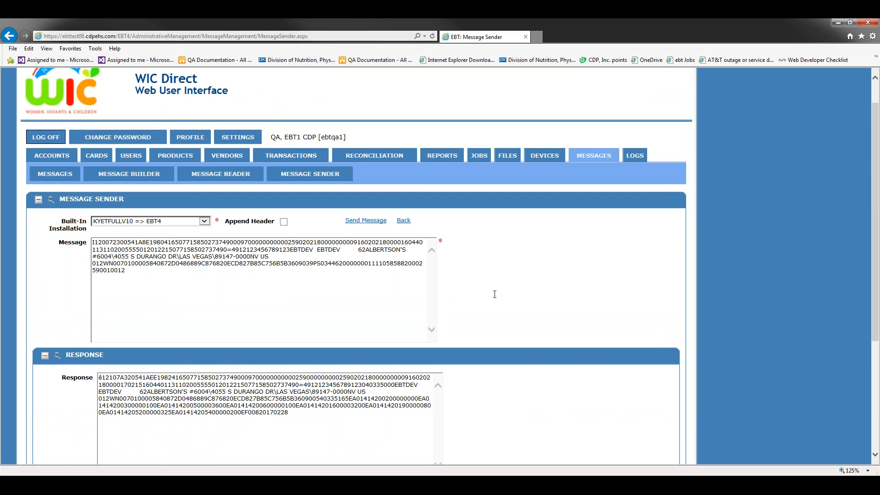
{"action": "scroll", "coordinate": [122, 364], "scroll_direction": "down", "scroll_amount": 3}
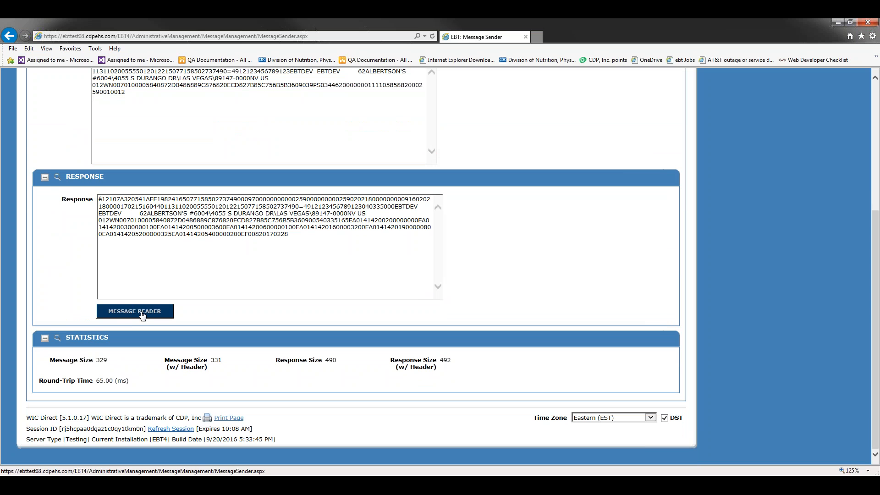
{"action": "scroll", "coordinate": [522, 301], "scroll_direction": "up", "scroll_amount": 2}
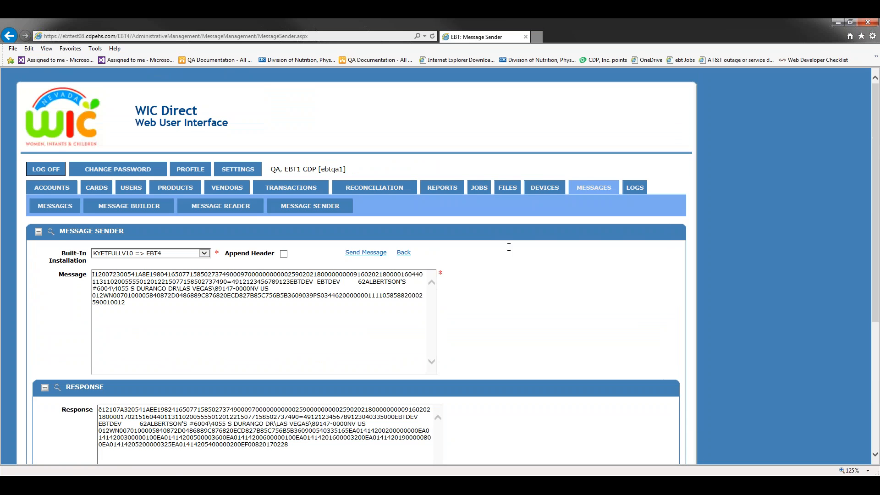
{"action": "left_click", "coordinate": [290, 187]}
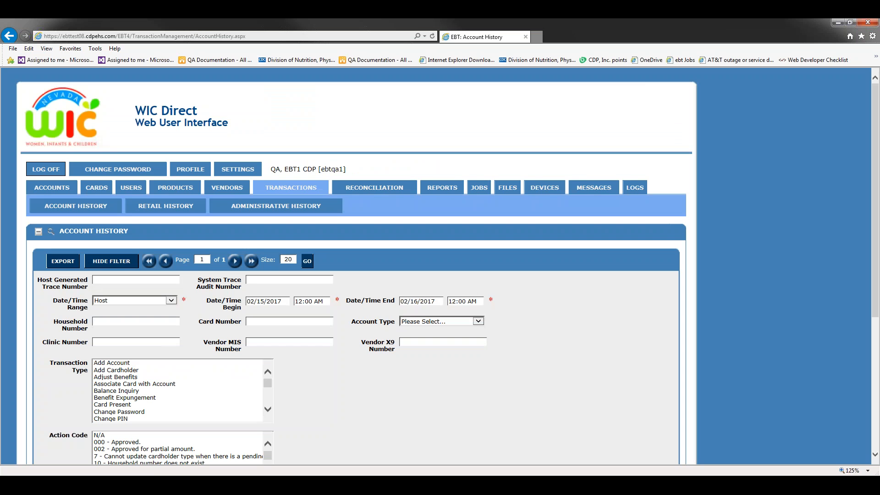
Open the details of Purchase Request 40335 from Retail History.
{"action": "left_click", "coordinate": [165, 206]}
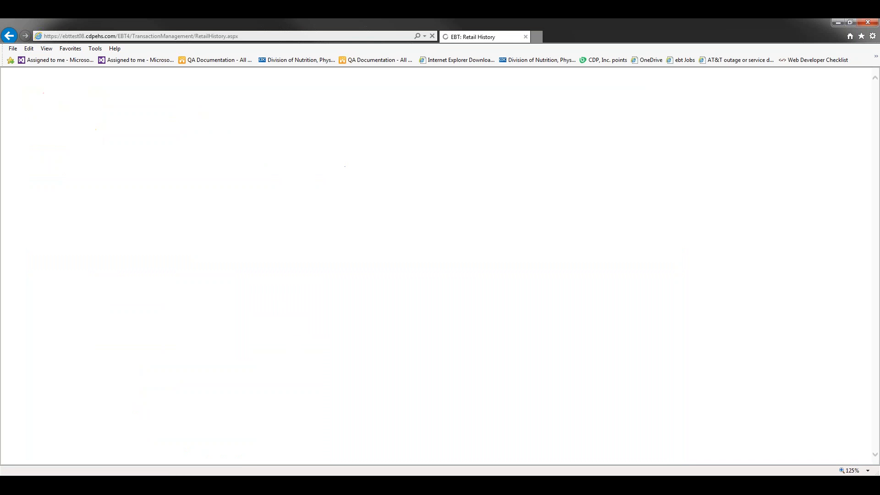
{"action": "scroll", "coordinate": [603, 302], "scroll_direction": "down", "scroll_amount": 5}
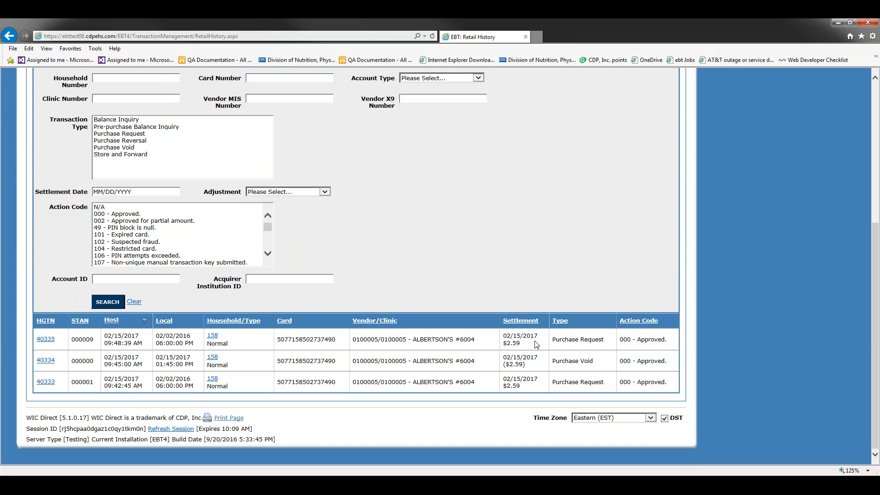
{"action": "left_click", "coordinate": [44, 340]}
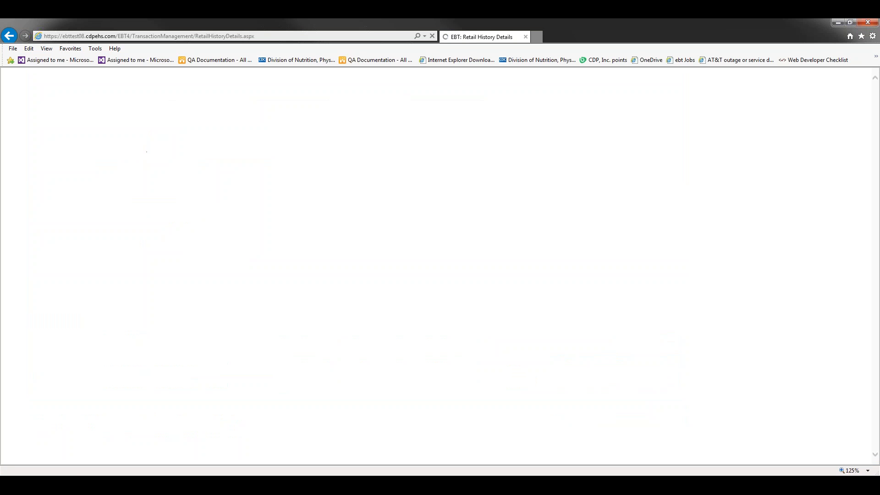
{"action": "scroll", "coordinate": [115, 284], "scroll_direction": "down", "scroll_amount": 10}
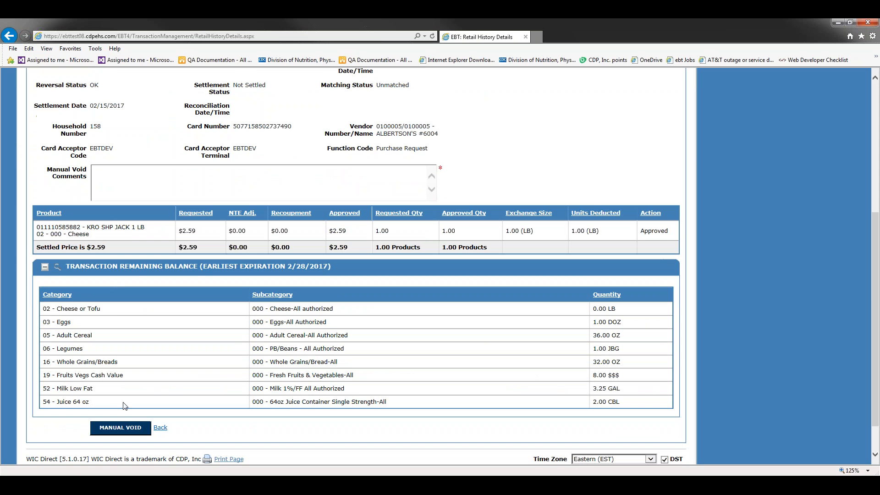
Type 'take 2' as a void comment, clear it, and attempt the manual void.
{"action": "left_click", "coordinate": [237, 178]}
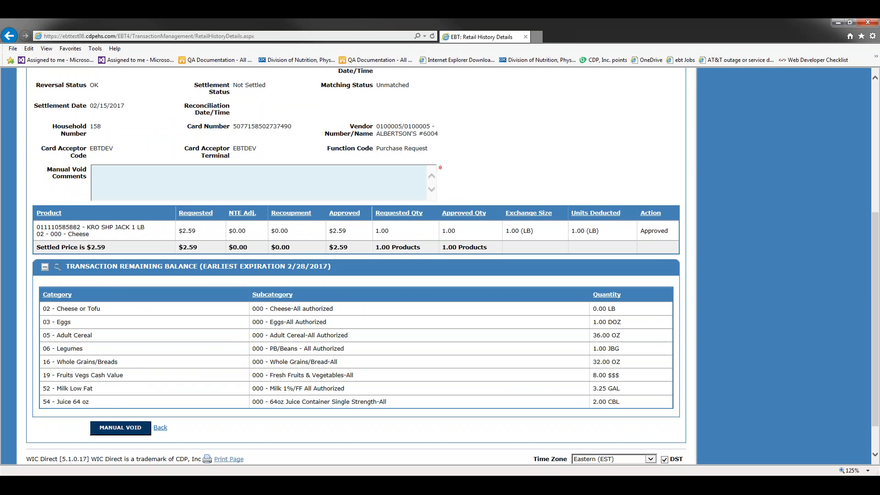
{"action": "type", "text": "take 2"}
{"action": "key", "text": "ctrl+a"}
{"action": "key", "text": "BackSpace"}
{"action": "left_click", "coordinate": [118, 428]}
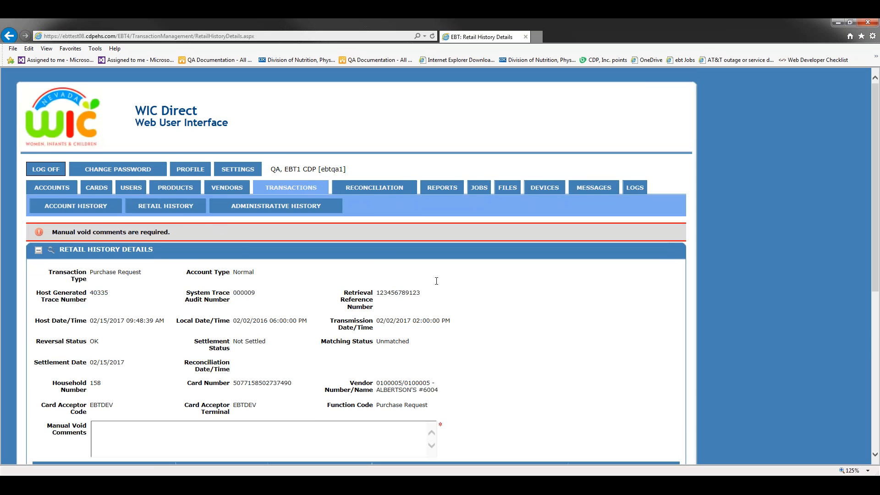
Enter 'kkk' as the Manual Void Comment and submit the manual void.
{"action": "scroll", "coordinate": [437, 281], "scroll_direction": "down", "scroll_amount": 3}
{"action": "left_click", "coordinate": [208, 317]}
{"action": "type", "text": "kkk"}
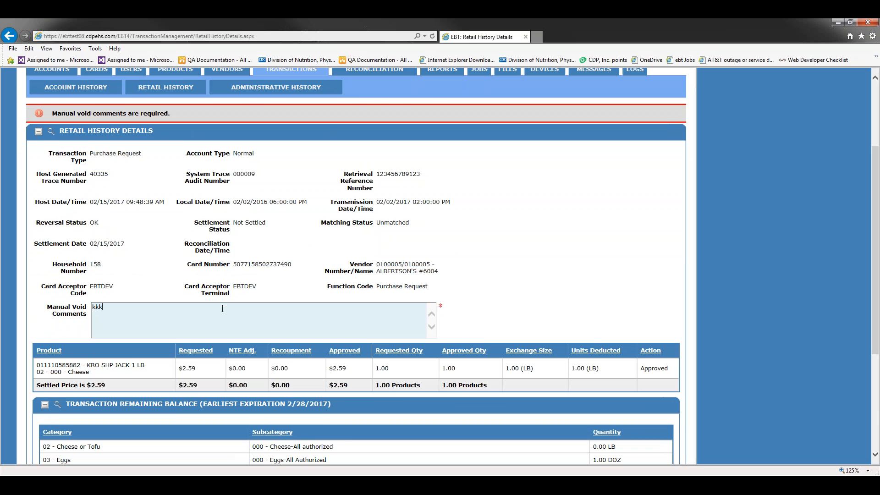
{"action": "scroll", "coordinate": [593, 267], "scroll_direction": "down", "scroll_amount": 3}
{"action": "left_click", "coordinate": [120, 446]}
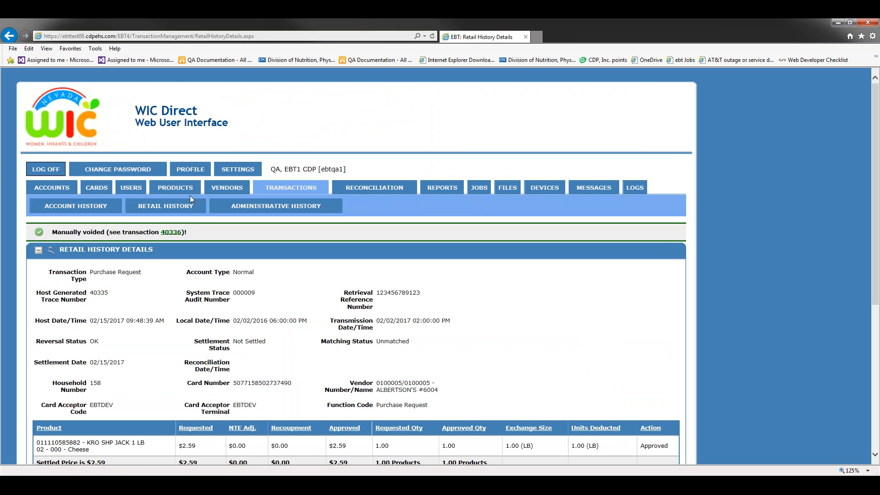
Check Retail History for the new Purchase Void 40336.
{"action": "left_click", "coordinate": [176, 206]}
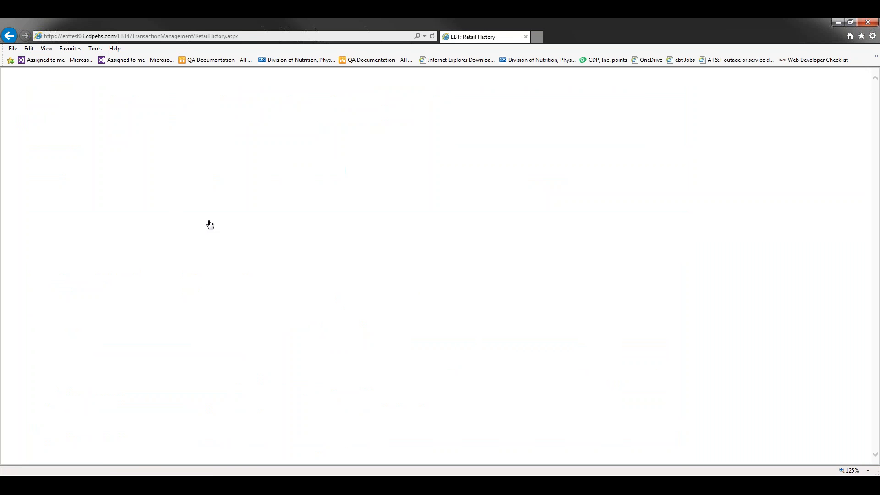
{"action": "scroll", "coordinate": [540, 276], "scroll_direction": "down", "scroll_amount": 3}
{"action": "scroll", "coordinate": [540, 277], "scroll_direction": "down", "scroll_amount": 3}
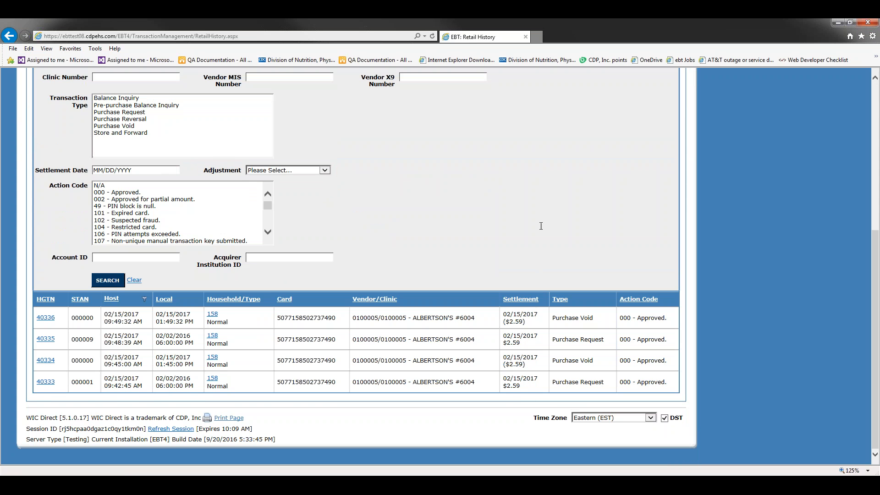
{"action": "scroll", "coordinate": [545, 241], "scroll_direction": "up", "scroll_amount": 4}
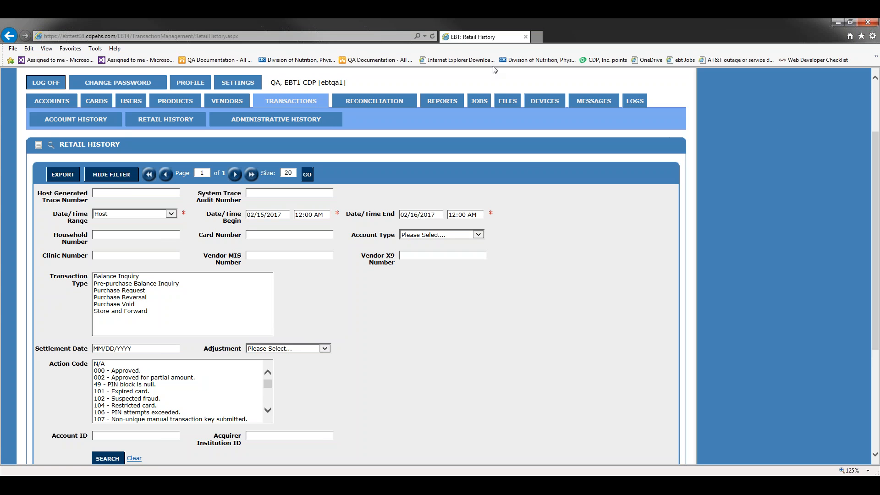
Duplicate the Retail History tab twice and open Messages in the third copy.
{"action": "right_click", "coordinate": [498, 37]}
{"action": "left_click", "coordinate": [539, 121]}
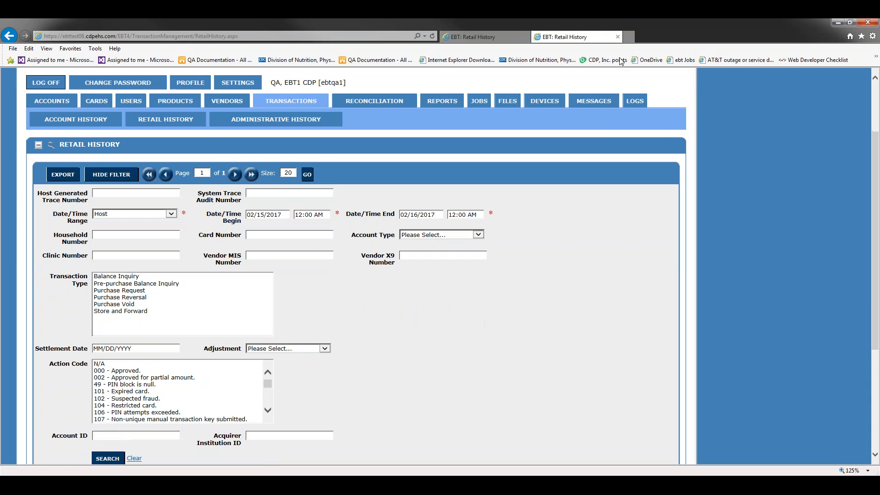
{"action": "right_click", "coordinate": [604, 37]}
{"action": "left_click", "coordinate": [637, 124]}
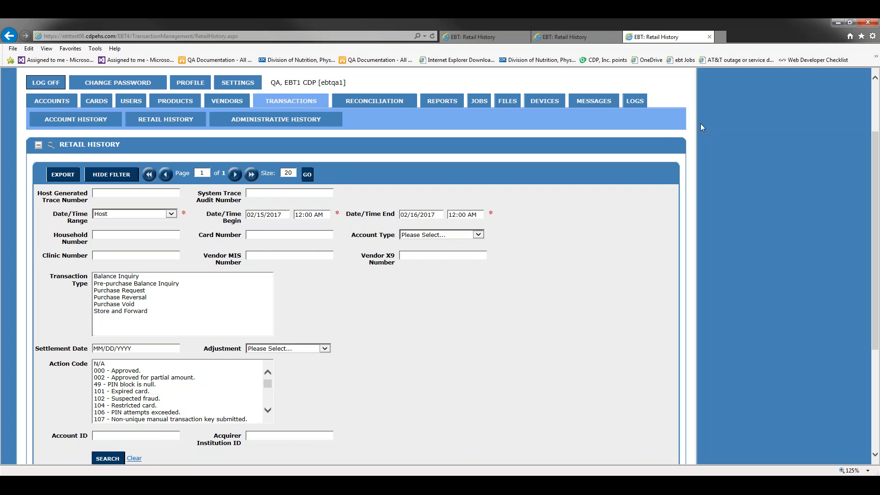
{"action": "left_click", "coordinate": [596, 101]}
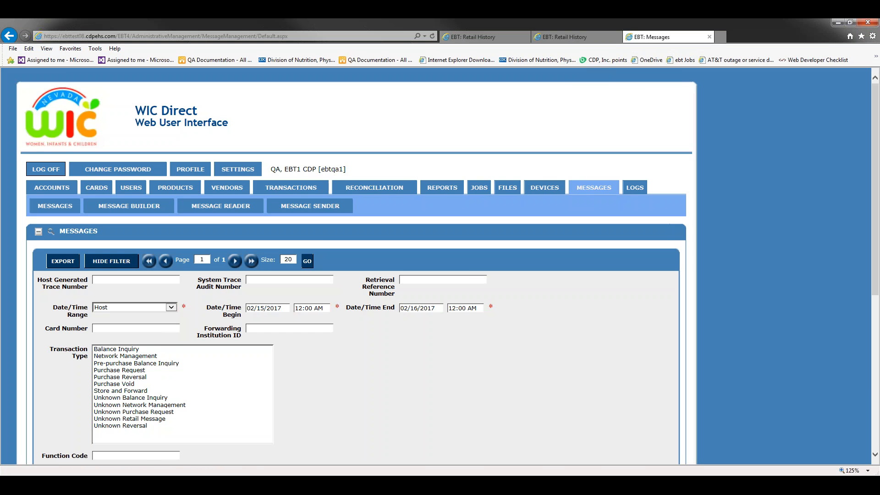
Confirm void 40336 among the four messages HGTN 40333–40336, then log off.
{"action": "scroll", "coordinate": [493, 196], "scroll_direction": "down", "scroll_amount": 4}
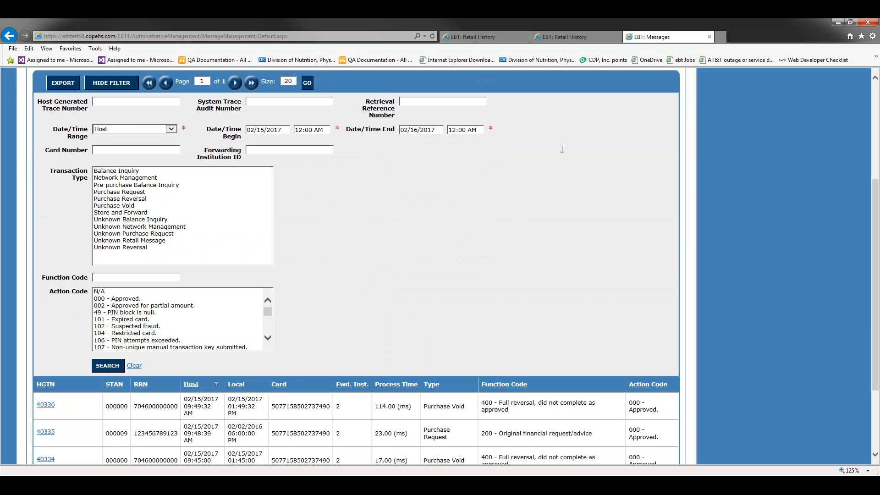
{"action": "scroll", "coordinate": [545, 158], "scroll_direction": "down", "scroll_amount": 3}
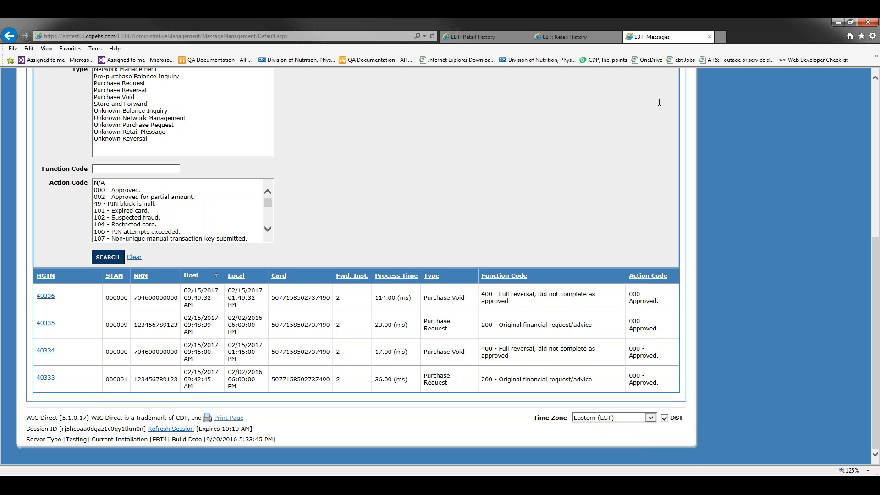
{"action": "scroll", "coordinate": [526, 214], "scroll_direction": "up", "scroll_amount": 5}
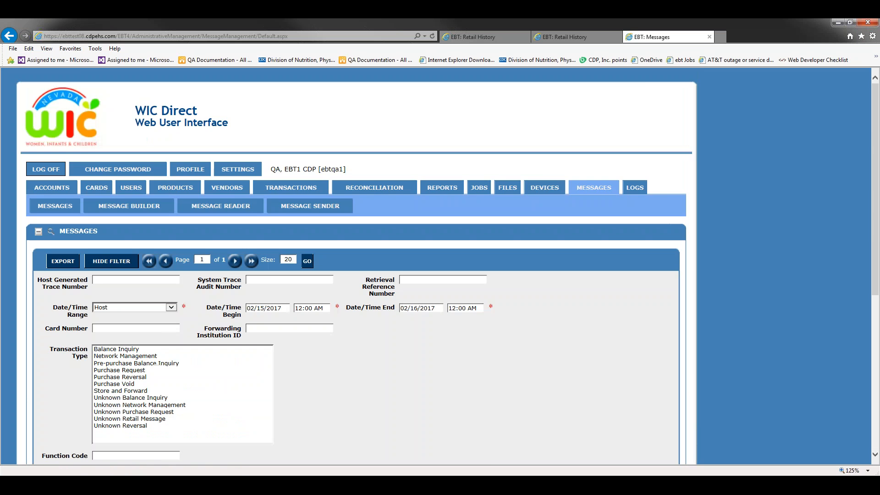
{"action": "scroll", "coordinate": [526, 213], "scroll_direction": "down", "scroll_amount": 2}
{"action": "scroll", "coordinate": [384, 270], "scroll_direction": "up", "scroll_amount": 3}
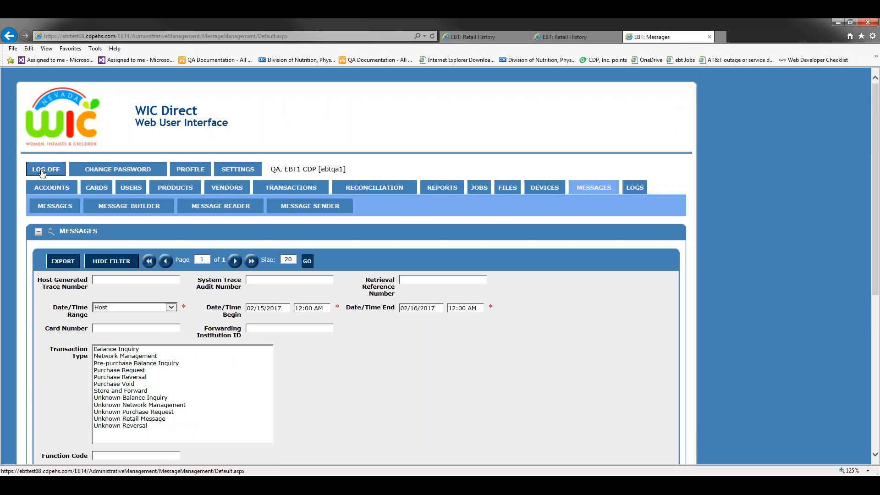
{"action": "left_click", "coordinate": [50, 170]}
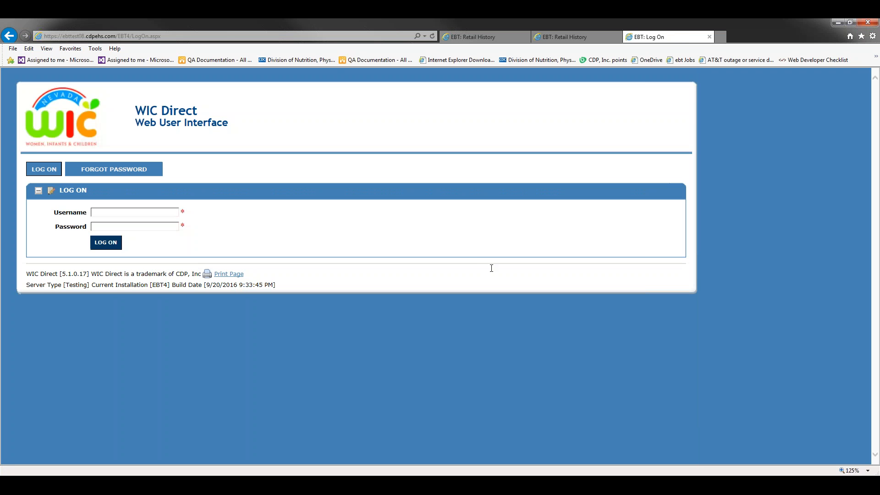